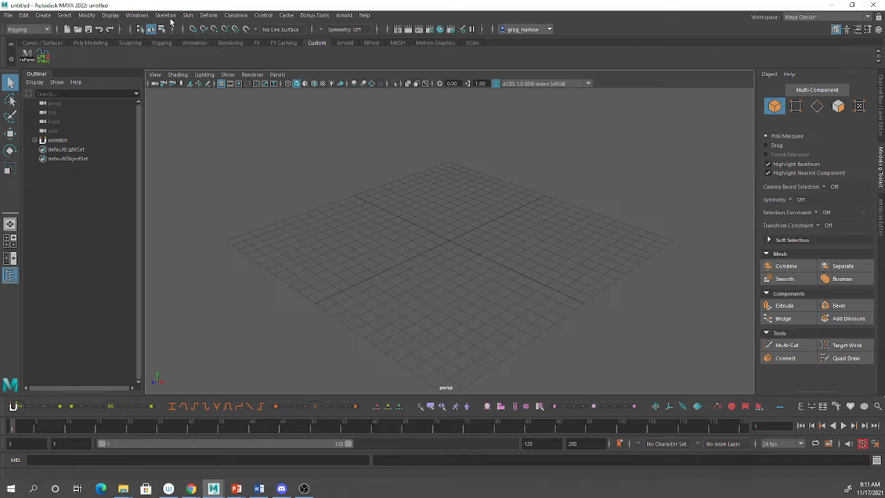
# Switch the viewport from the perspective camera to the side view.
pyautogui.click(165, 15)
pyautogui.click(391, 265)
pyautogui.press('space')
pyautogui.moveTo(391, 260); pyautogui.dragTo(392, 278)
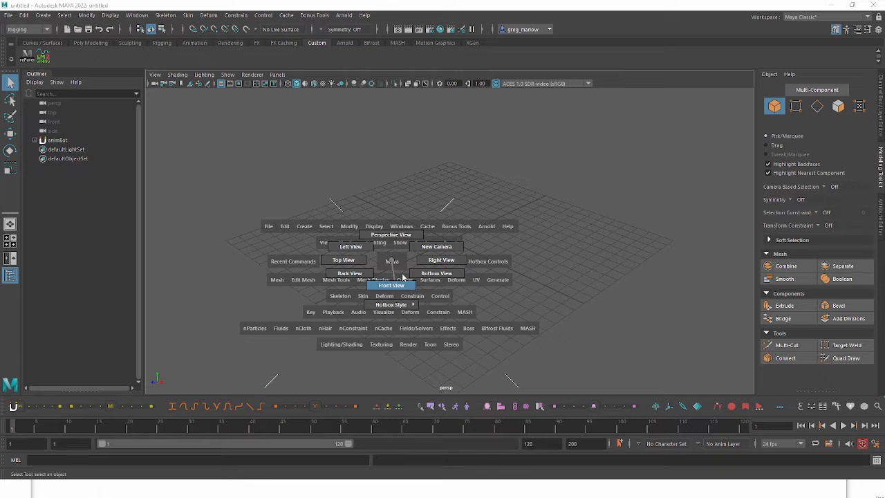
pyautogui.moveTo(402, 274); pyautogui.dragTo(429, 258)
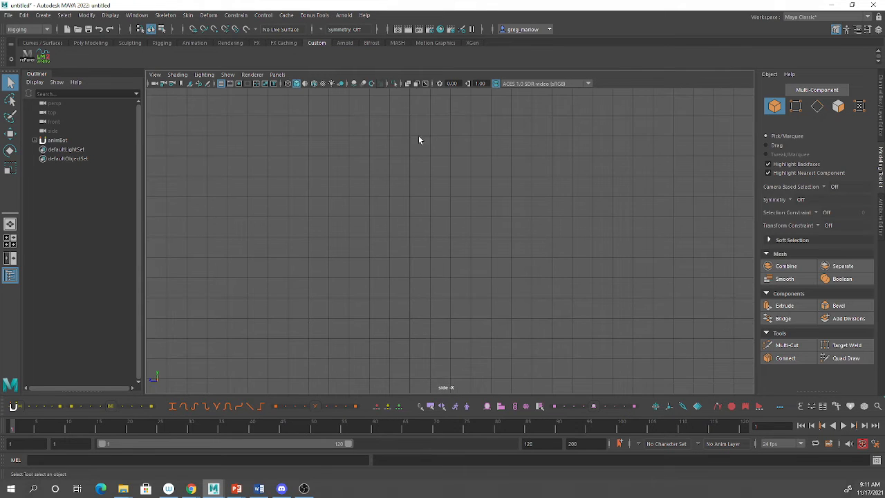
# Draw a five-joint leg chain with the Joint tool, placing hip, forward-bent knee, ankle, ball and toe joints.
pyautogui.click(171, 16)
pyautogui.click(184, 38)
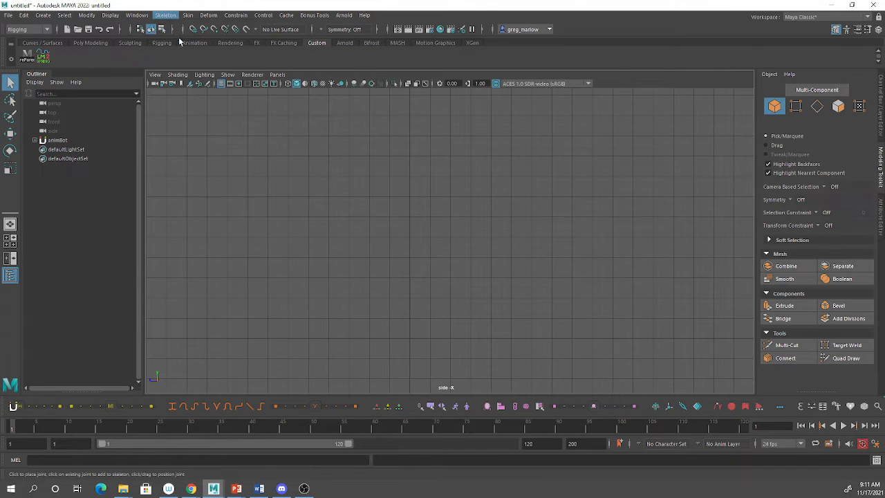
pyautogui.click(430, 109)
pyautogui.click(392, 215)
pyautogui.moveTo(391, 215); pyautogui.dragTo(400, 204)
pyautogui.moveTo(429, 300); pyautogui.dragTo(432, 306)
pyautogui.moveTo(384, 339); pyautogui.dragTo(376, 337)
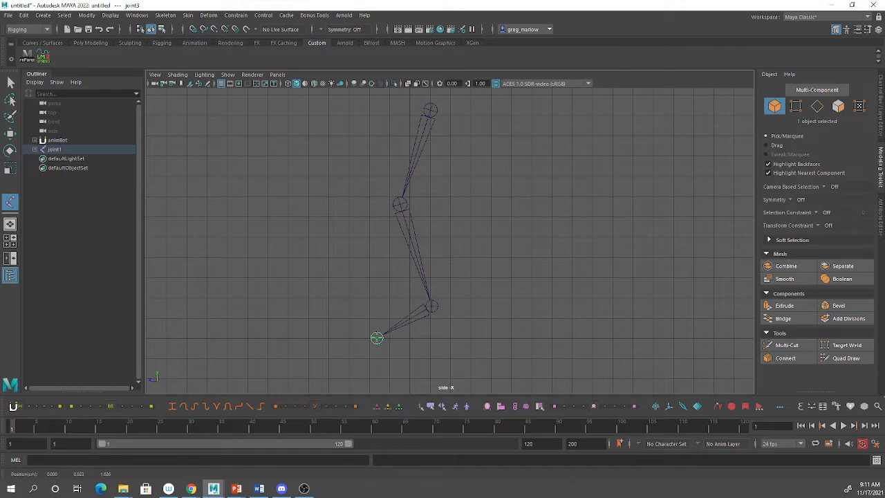
pyautogui.click(327, 338)
pyautogui.press('Return')
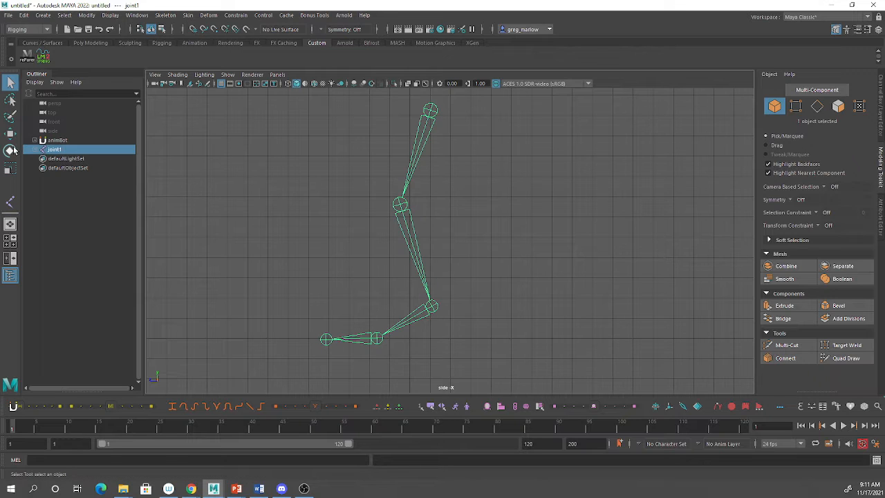
# Expand the whole joint1 hierarchy in the Outliner, return to the perspective view and deselect the chain.
pyautogui.keyDown('shift'); pyautogui.click(35, 150); pyautogui.keyUp('shift')
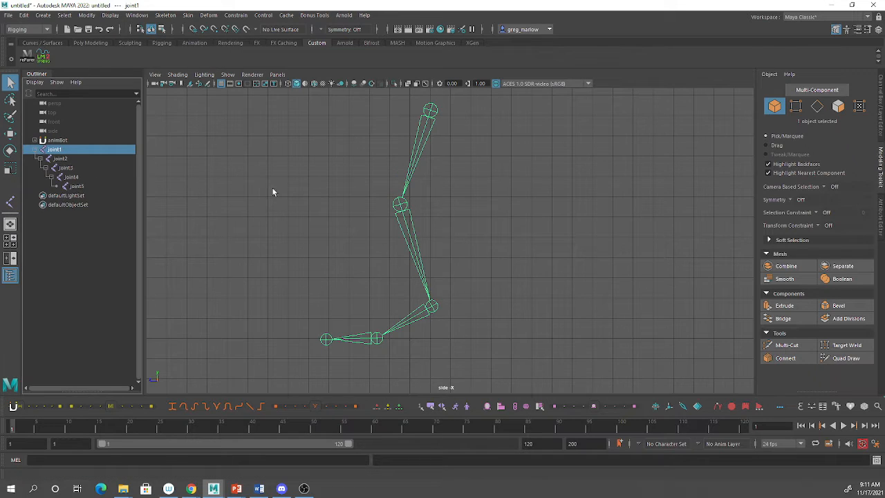
pyautogui.press('space')
pyautogui.moveTo(346, 265); pyautogui.dragTo(387, 280)
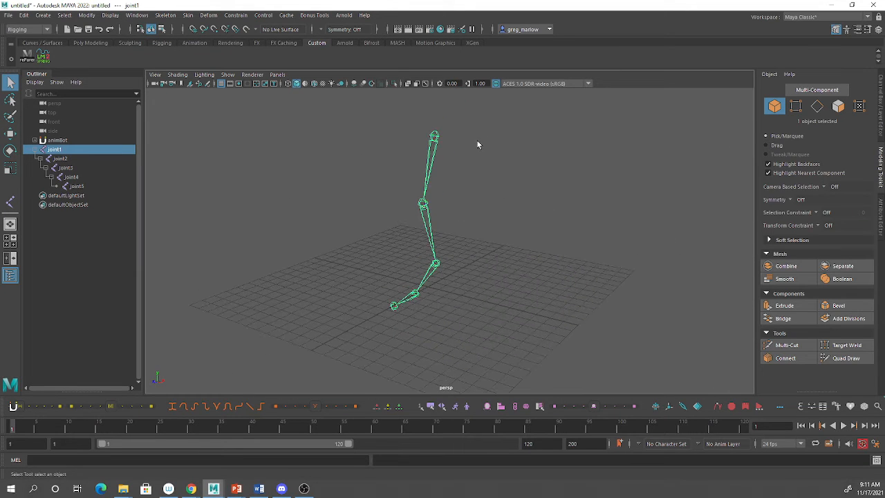
pyautogui.click(553, 190)
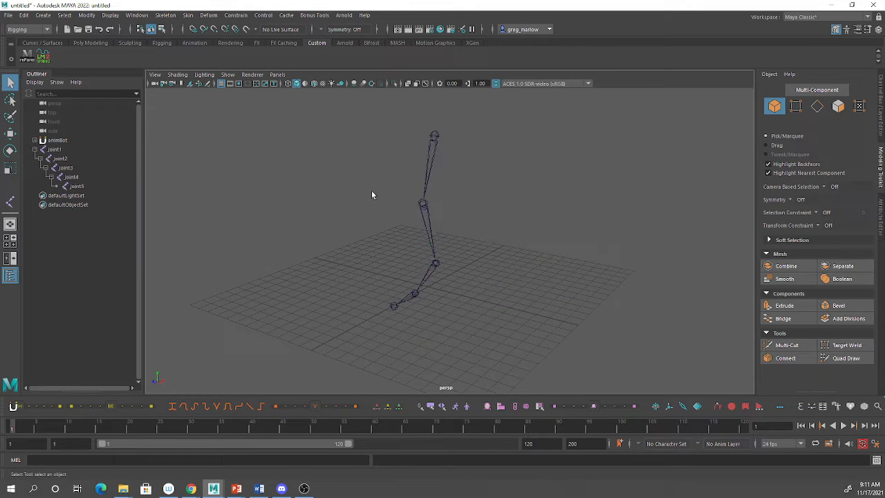
# Try to branch a second toe joint off joint4 with the Joint tool.
pyautogui.click(167, 16)
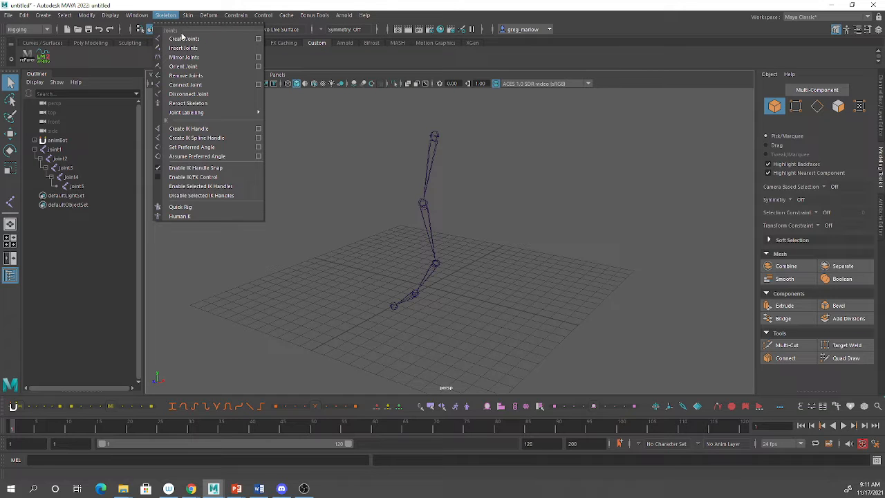
pyautogui.click(183, 39)
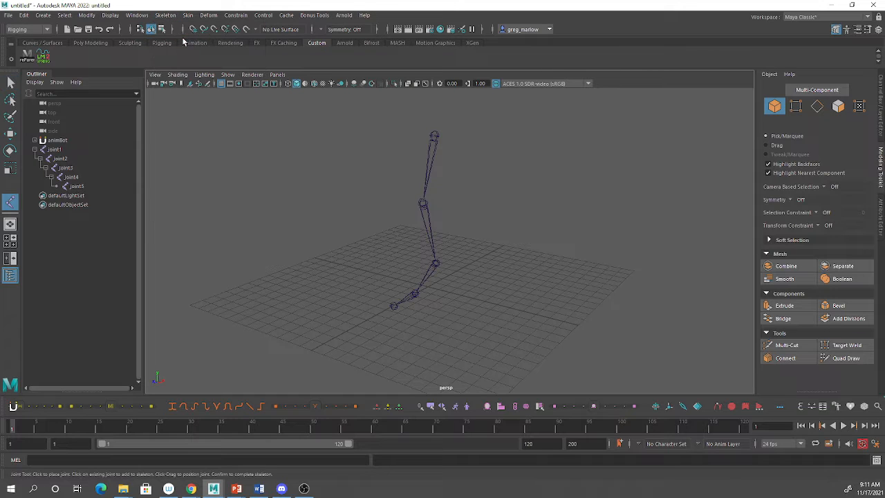
pyautogui.click(415, 293)
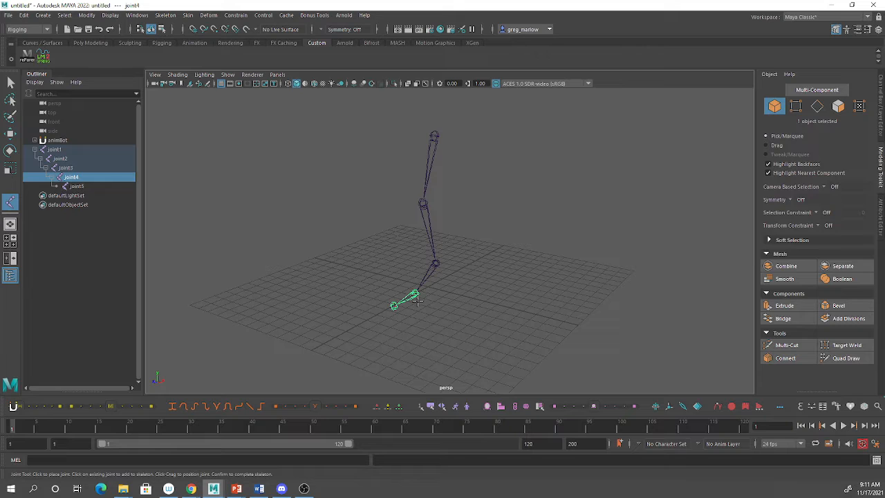
pyautogui.moveTo(417, 315); pyautogui.dragTo(442, 325)
pyautogui.press('q')
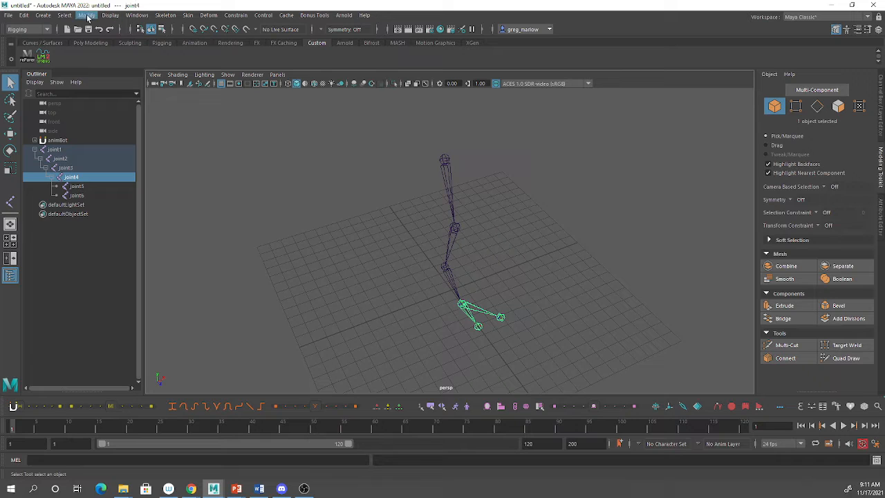
# Try to branch a third toe joint off joint4, on the other side of the original toe.
pyautogui.click(166, 15)
pyautogui.click(181, 27)
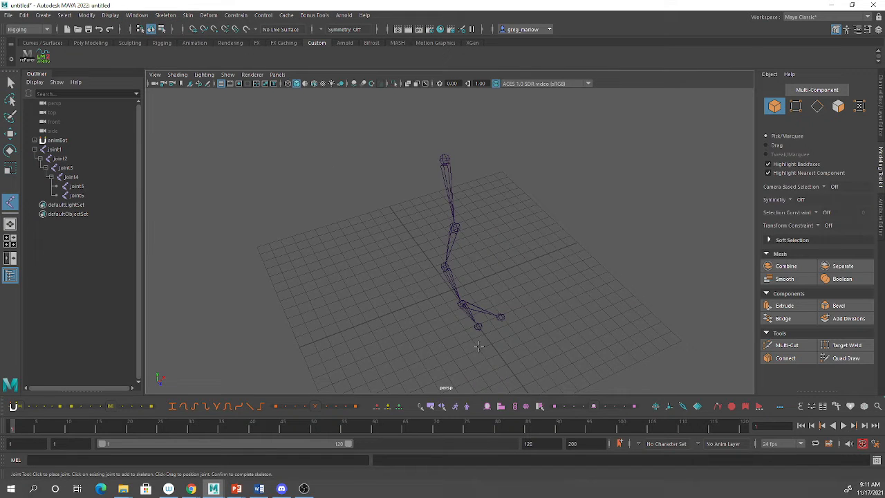
pyautogui.click(461, 301)
pyautogui.moveTo(456, 335); pyautogui.dragTo(347, 309)
pyautogui.press('q')
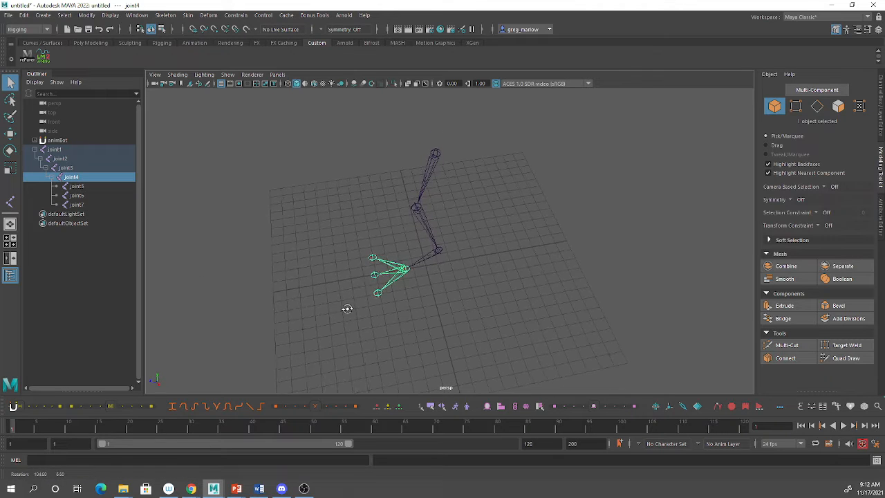
# Undo both extra toe joints and clear the selection.
pyautogui.hotkey('ctrl', 'z')
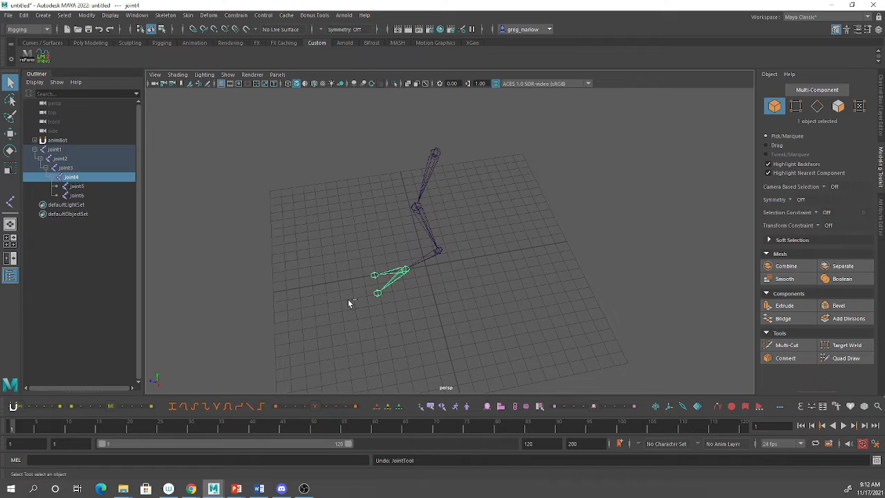
pyautogui.hotkey('ctrl', 'z')
pyautogui.click(220, 188)
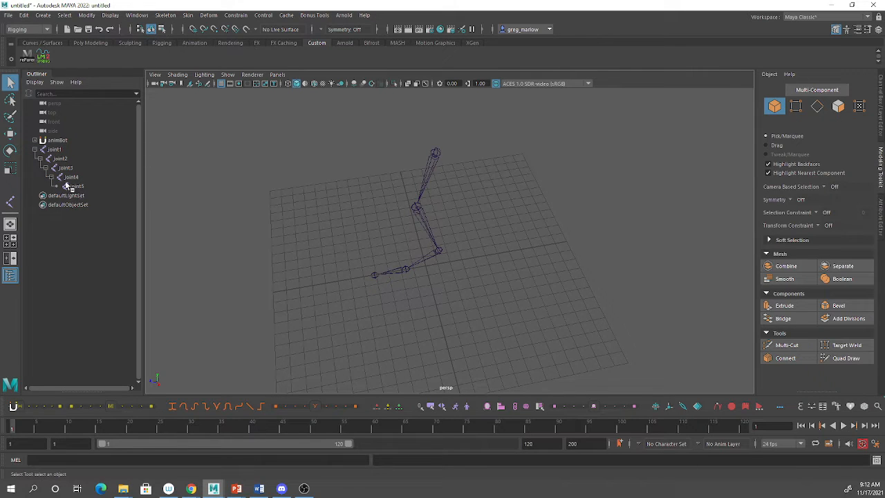
# Rename joint4 as Ball.
pyautogui.click(75, 187)
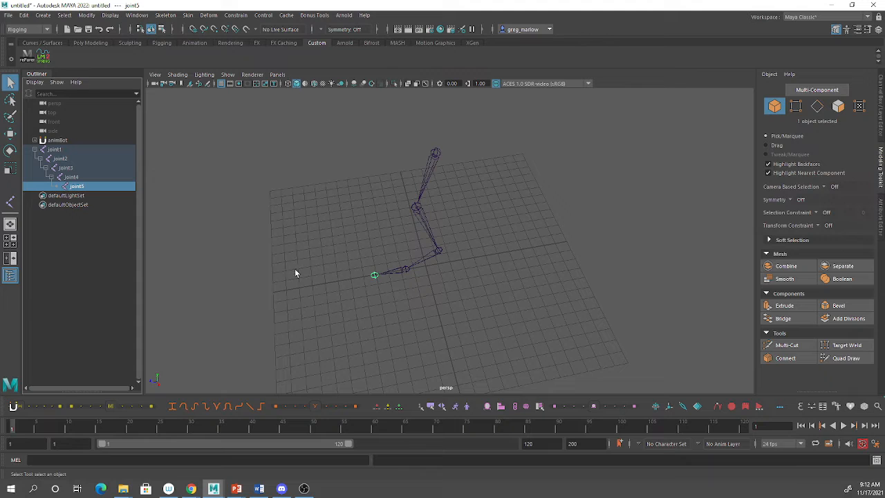
pyautogui.click(71, 178)
pyautogui.doubleClick(71, 178)
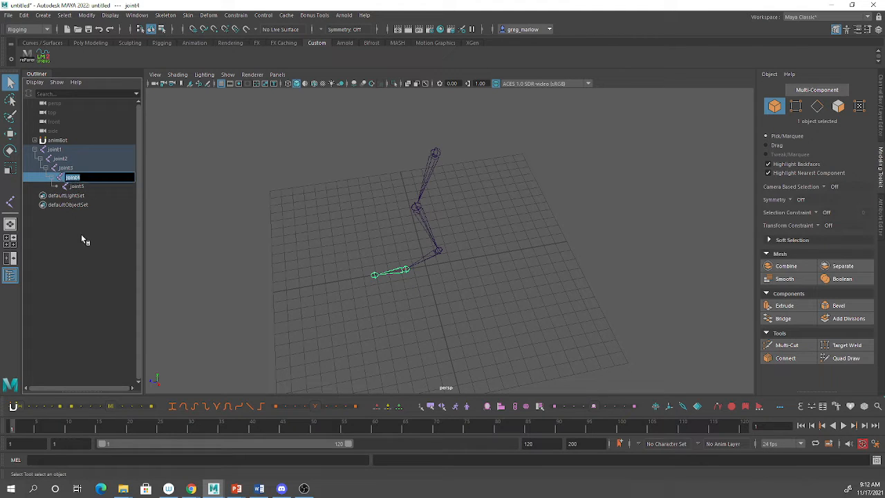
pyautogui.write('Bi')
pyautogui.write('ll')
pyautogui.press('Return')
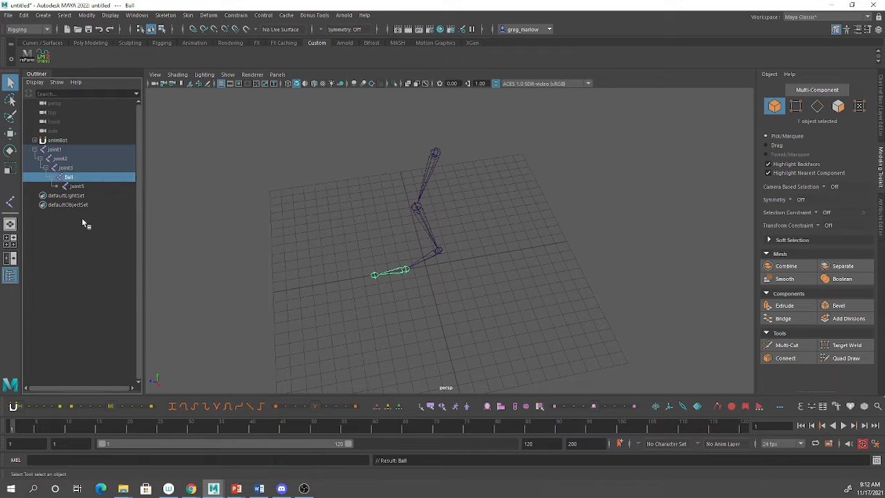
# Rename the end joint, joint5, as Toe1.
pyautogui.click(76, 187)
pyautogui.doubleClick(81, 187)
pyautogui.write('Toe')
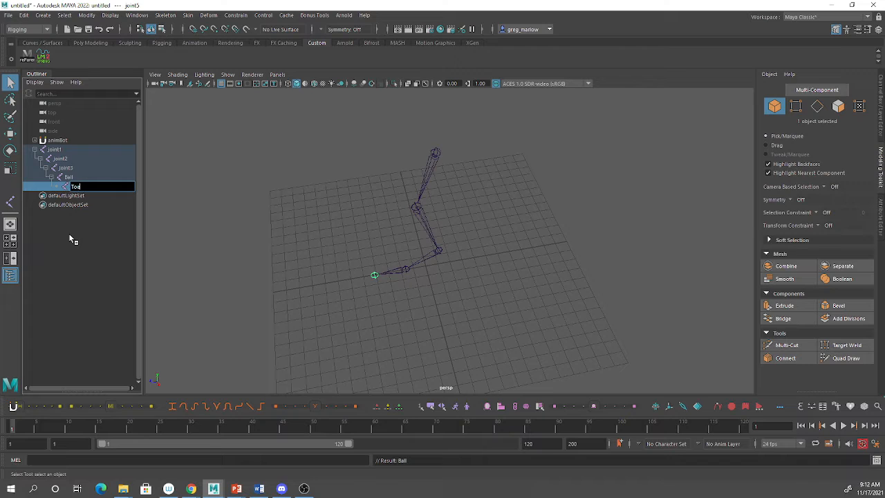
pyautogui.press('Return')
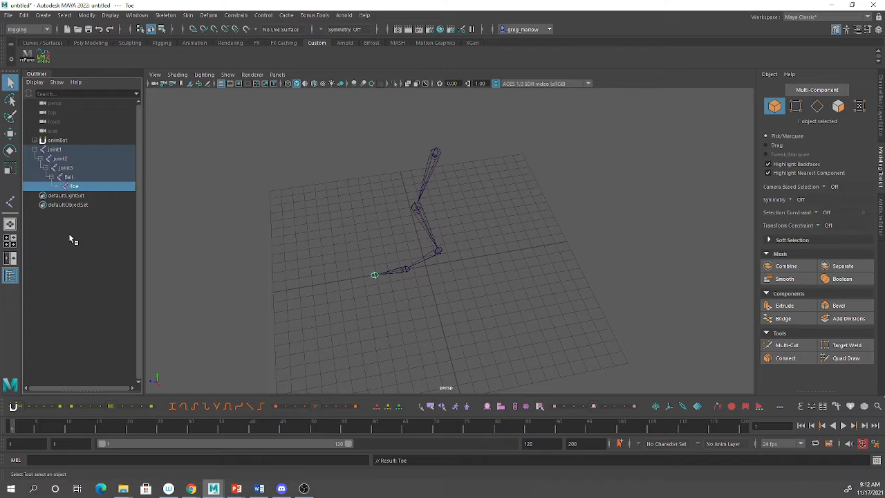
pyautogui.doubleClick(84, 187)
pyautogui.write('1')
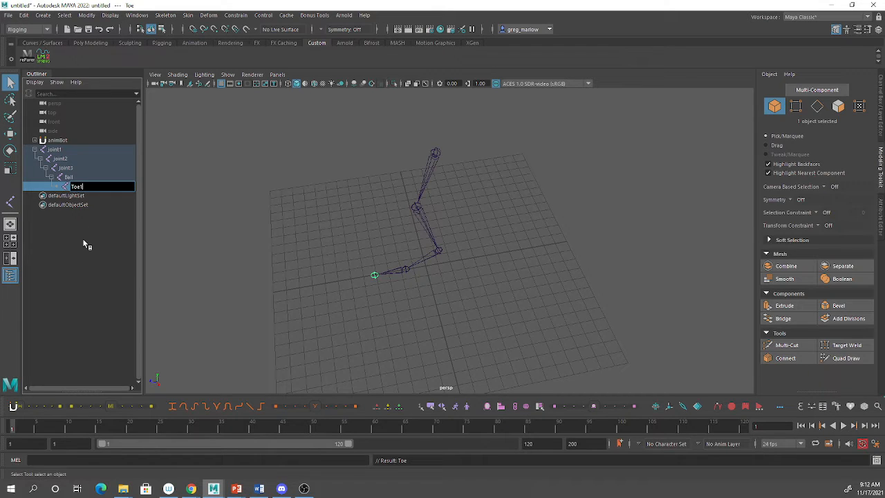
pyautogui.press('Return')
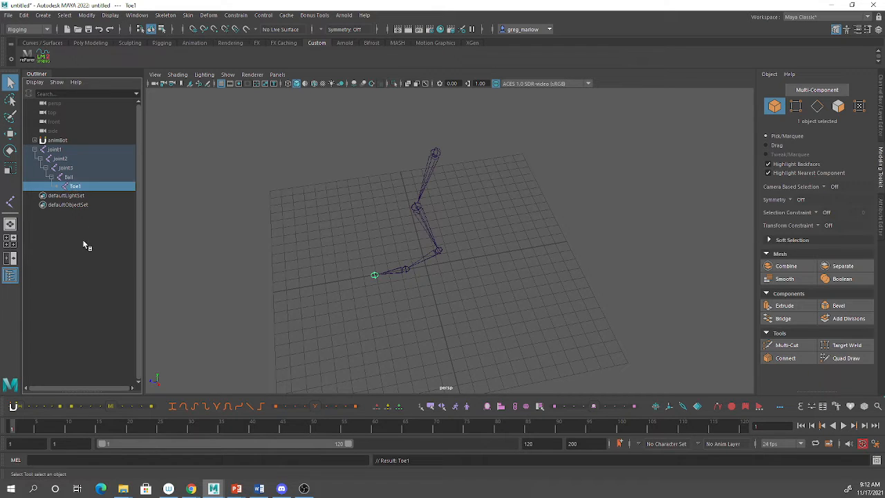
# Duplicate Toe1 under the Ball joint and move the copy sideways along X to form a second toe.
pyautogui.click(69, 177)
pyautogui.click(75, 187)
pyautogui.hotkey('ctrl', 'd')
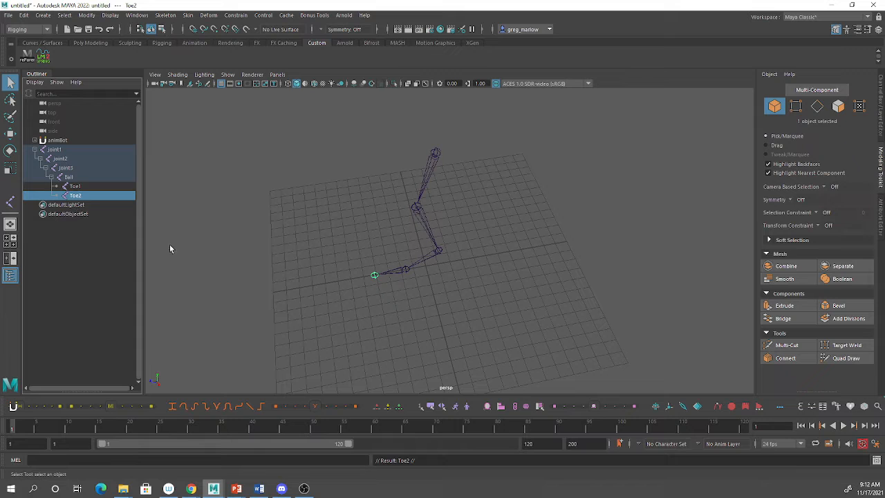
pyautogui.keyDown('alt'); pyautogui.moveTo(390, 314); pyautogui.dragTo(413, 304); pyautogui.keyUp('alt')
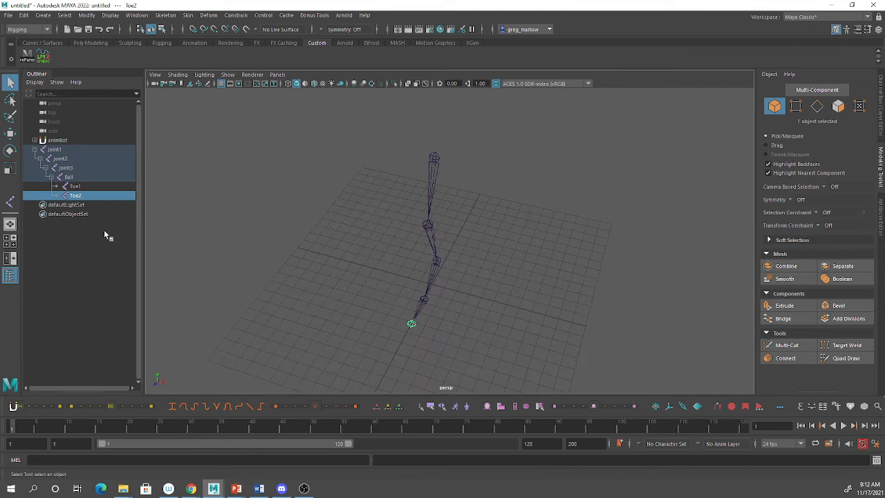
pyautogui.press('w')
pyautogui.moveTo(444, 333); pyautogui.dragTo(412, 330)
# Duplicate Toe1 again and move the copy along X to the side opposite Toe2.
pyautogui.click(410, 324)
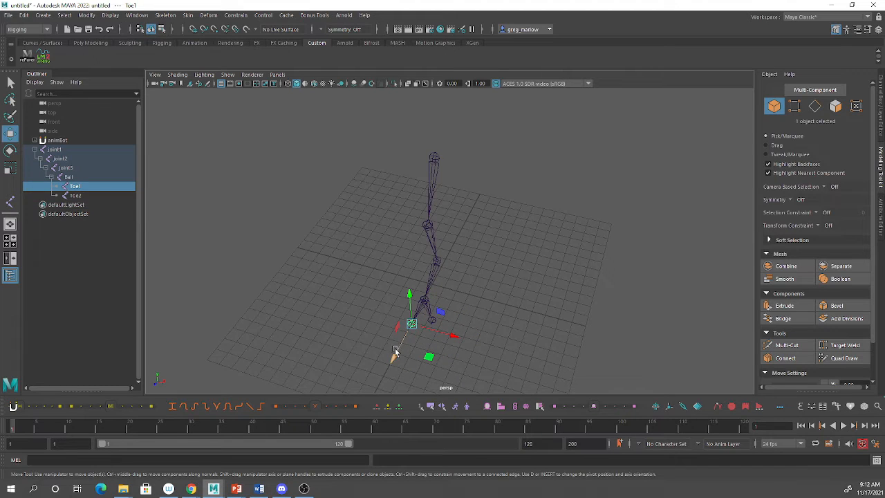
pyautogui.hotkey('ctrl', 'd')
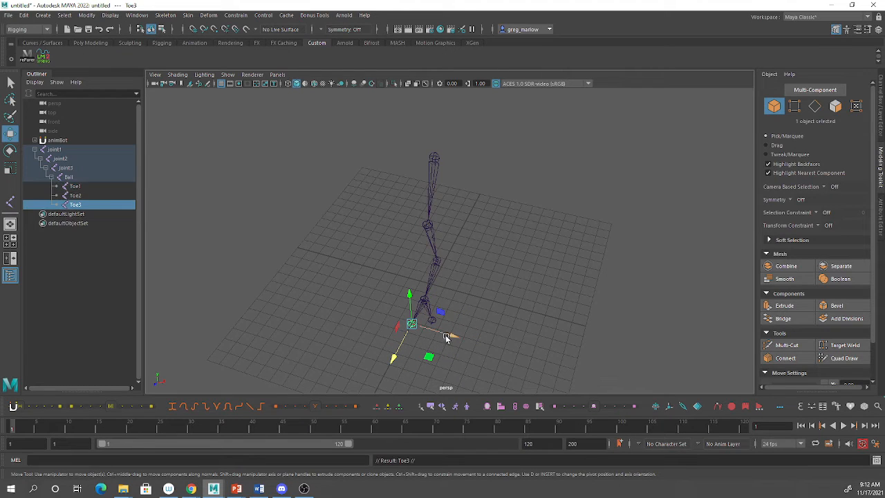
pyautogui.moveTo(446, 338); pyautogui.dragTo(423, 313)
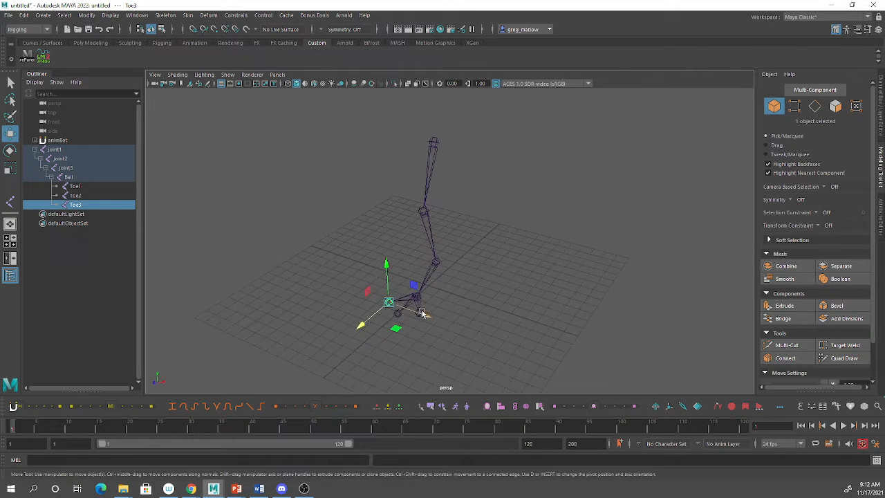
# Examine the three toe joints and their connection to the Ball joint up close from several angles.
pyautogui.keyDown('alt'); pyautogui.moveTo(391, 313); pyautogui.dragTo(502, 328, button='right'); pyautogui.keyUp('alt')
pyautogui.keyDown('alt'); pyautogui.moveTo(477, 336); pyautogui.dragTo(518, 236, button='middle'); pyautogui.keyUp('alt')
pyautogui.keyDown('alt'); pyautogui.moveTo(479, 241); pyautogui.dragTo(635, 275, button='right'); pyautogui.keyUp('alt')
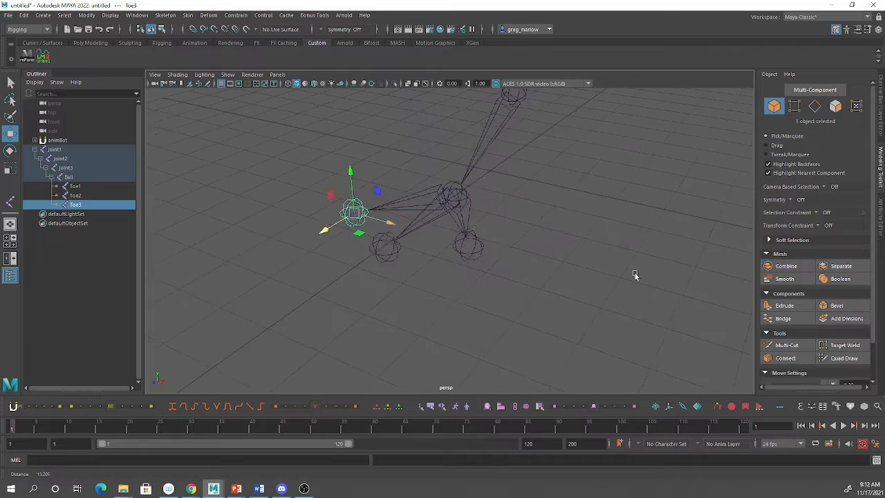
pyautogui.keyDown('alt'); pyautogui.moveTo(500, 269); pyautogui.dragTo(383, 270); pyautogui.keyUp('alt')
pyautogui.keyDown('alt'); pyautogui.moveTo(383, 270); pyautogui.dragTo(572, 236, button='right'); pyautogui.keyUp('alt')
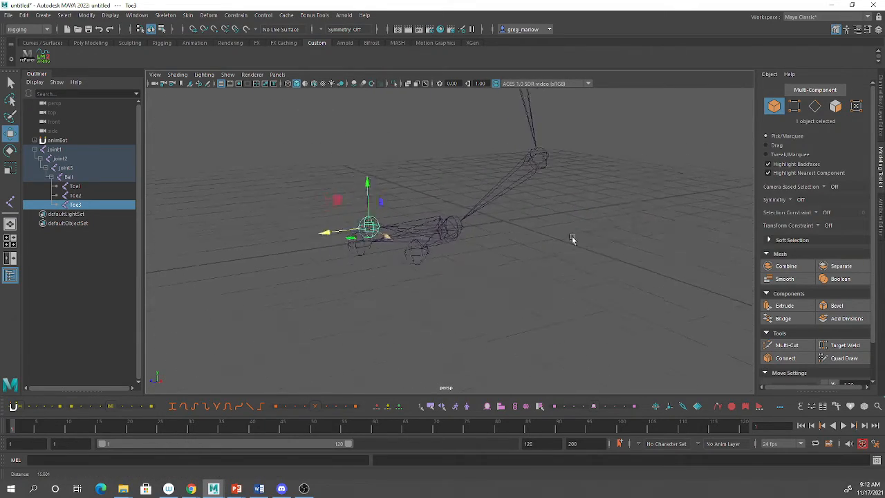
pyautogui.scroll(-5, 572, 235)
pyautogui.keyDown('alt'); pyautogui.moveTo(565, 235); pyautogui.dragTo(518, 229); pyautogui.keyUp('alt')
pyautogui.keyDown('alt'); pyautogui.moveTo(518, 229); pyautogui.dragTo(468, 156, button='middle'); pyautogui.keyUp('alt')
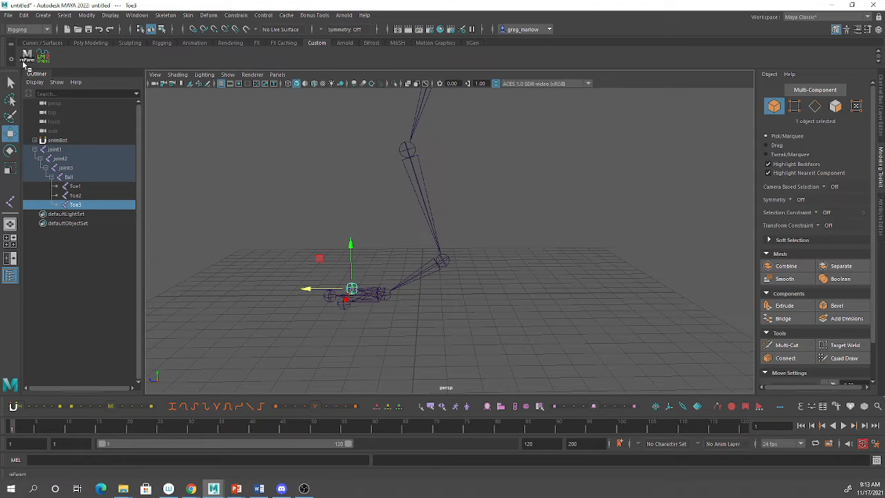
# Branch a heel joint off the ankle joint, joint3, placing it behind and below the ankle with the Joint tool.
pyautogui.click(164, 16)
pyautogui.click(184, 39)
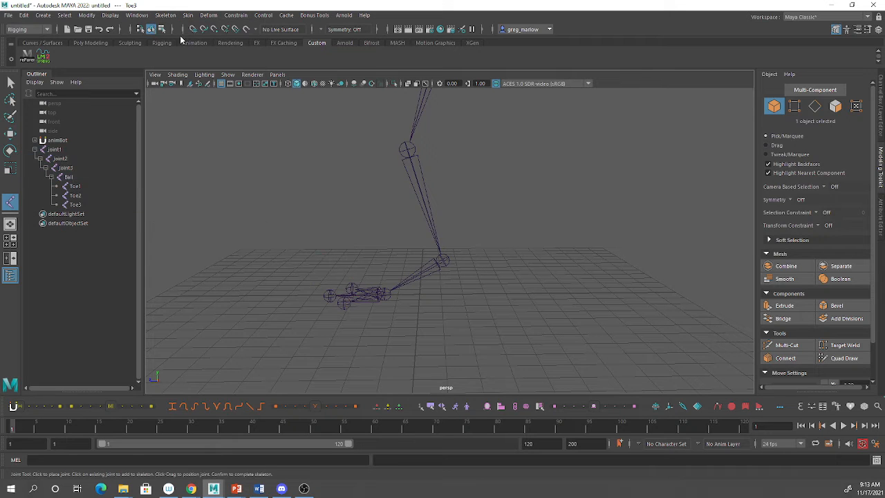
pyautogui.click(446, 260)
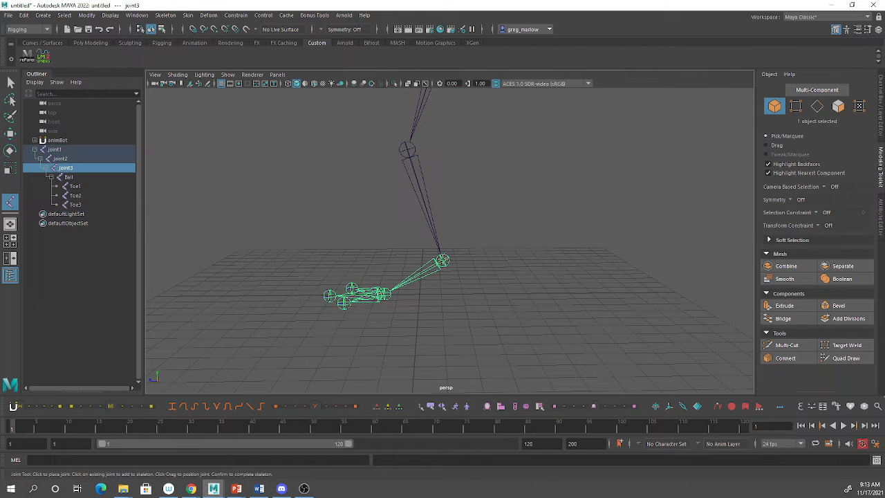
pyautogui.click(477, 293)
pyautogui.press('Return')
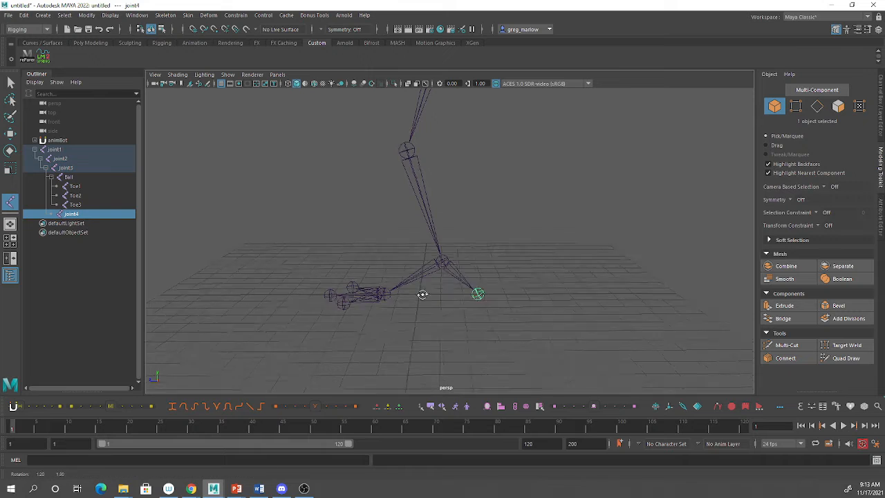
pyautogui.keyDown('alt'); pyautogui.moveTo(422, 294); pyautogui.dragTo(399, 255); pyautogui.keyUp('alt')
pyautogui.keyDown('alt'); pyautogui.moveTo(399, 255); pyautogui.dragTo(697, 258, button='right'); pyautogui.keyUp('alt')
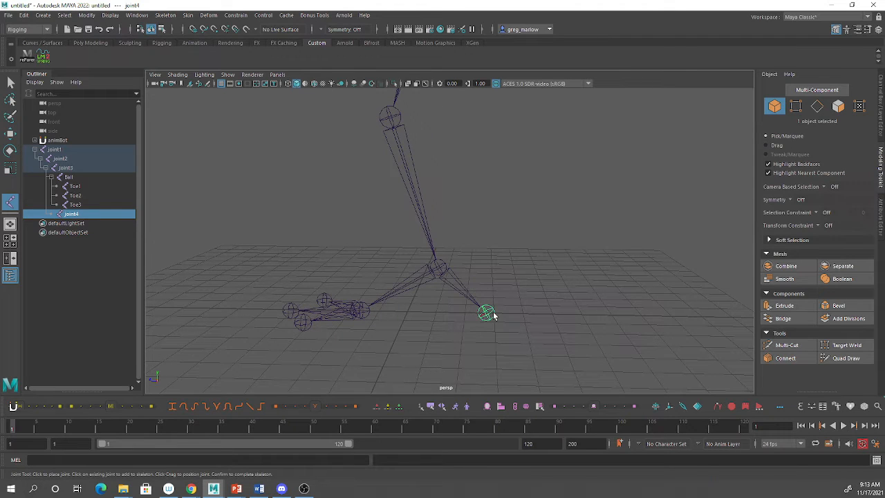
# Undo the stray extra joint beside the ankle and complete the heel joint branch.
pyautogui.click(451, 278)
pyautogui.hotkey('ctrl', 'z')
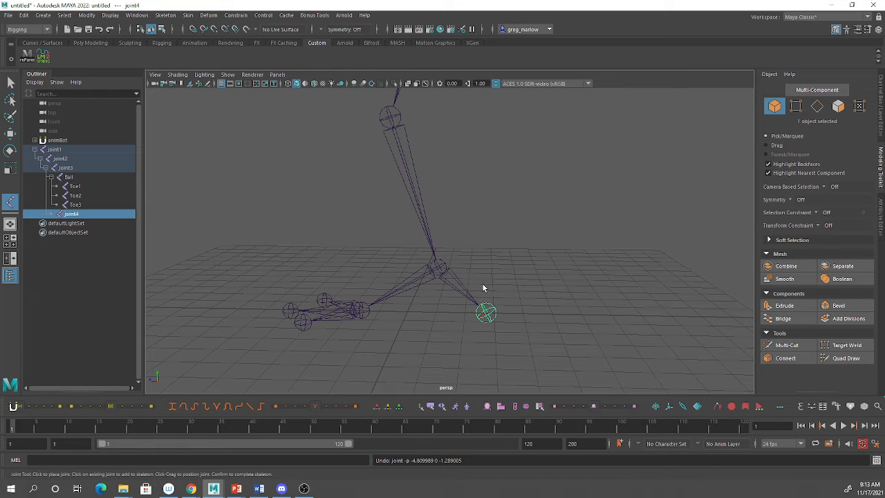
pyautogui.press('Return')
pyautogui.click(480, 296)
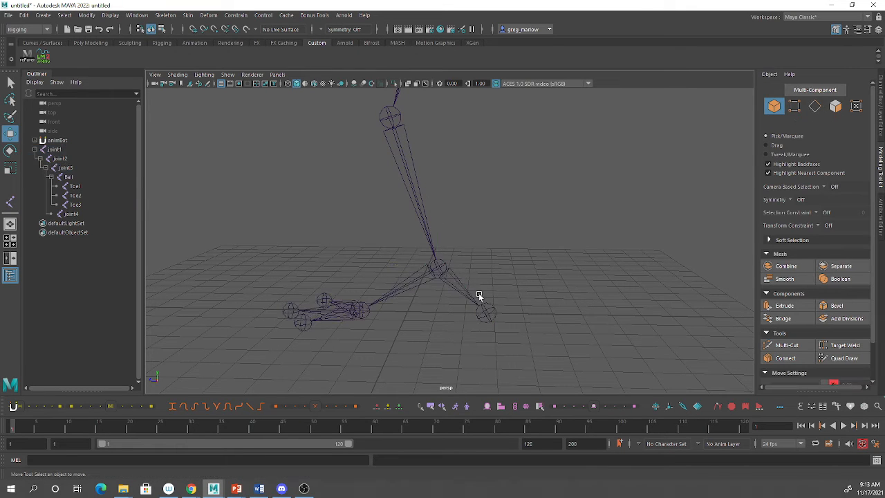
# Try moving the heel joint, joint4, and rotating the ankle, joint3, with both foot branches.
pyautogui.click(469, 297)
pyautogui.click(489, 314)
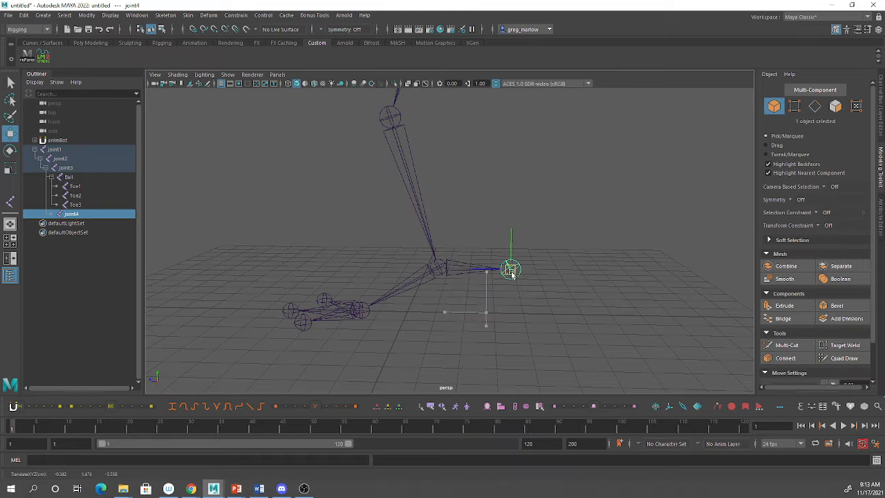
pyautogui.click(464, 281)
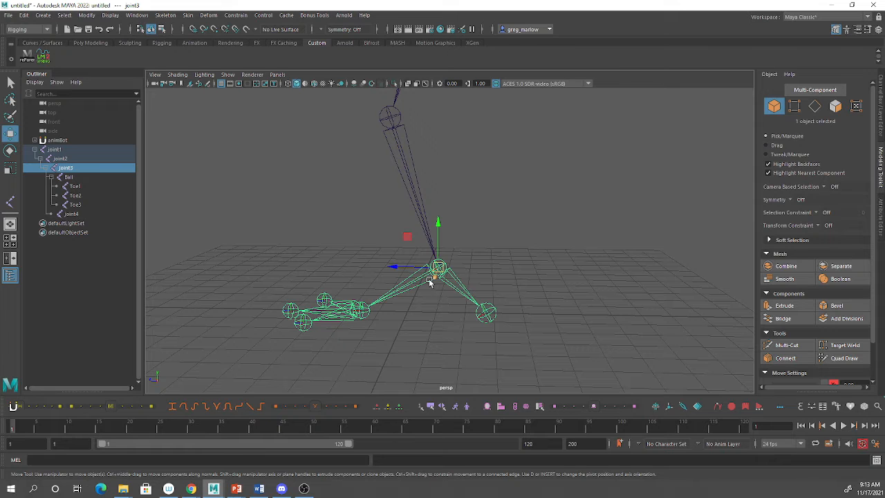
pyautogui.press('e')
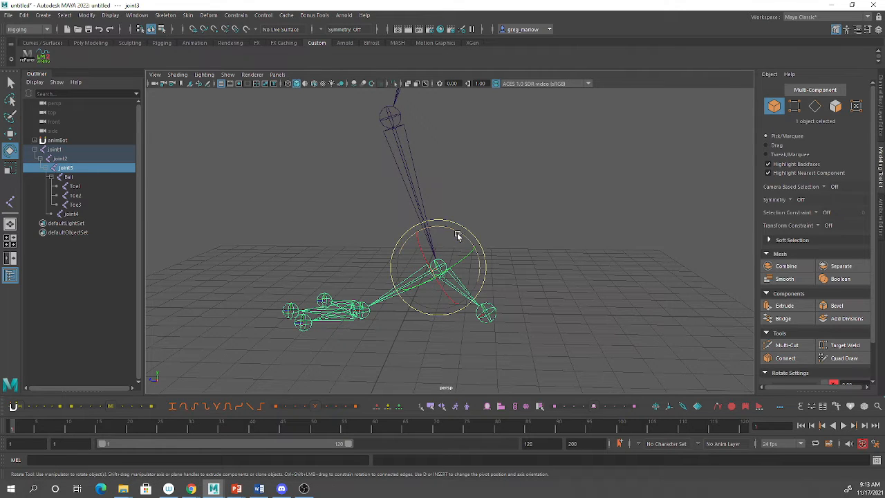
pyautogui.moveTo(458, 233); pyautogui.dragTo(558, 229)
pyautogui.click(385, 316)
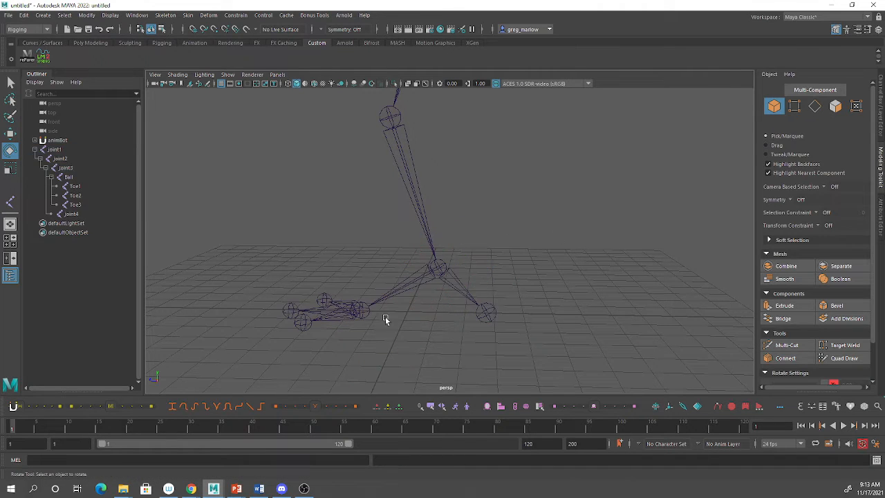
# Delete the Toe2 and Toe3 joints, keeping only Toe1 under the Ball joint.
pyautogui.keyDown('alt'); pyautogui.moveTo(385, 317); pyautogui.dragTo(435, 281); pyautogui.keyUp('alt')
pyautogui.click(397, 303)
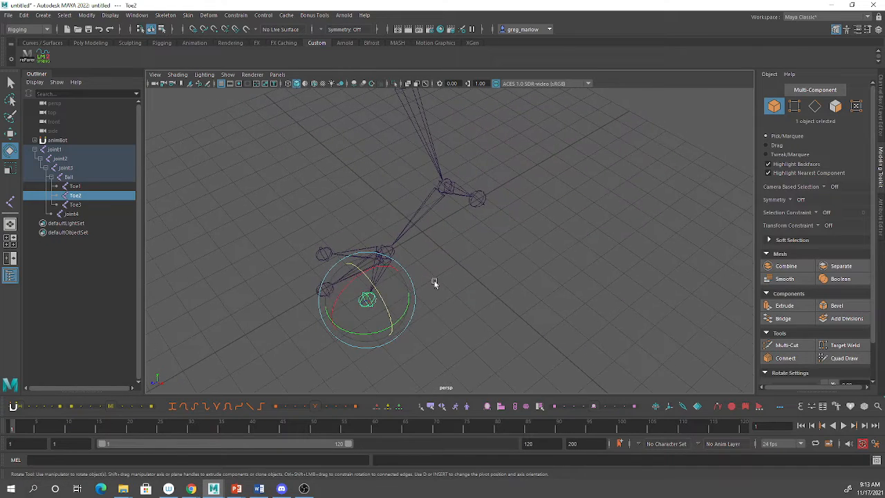
pyautogui.click(385, 299)
pyautogui.click(368, 302)
pyautogui.keyDown('shift'); pyautogui.click(323, 254); pyautogui.keyUp('shift')
pyautogui.press('Delete')
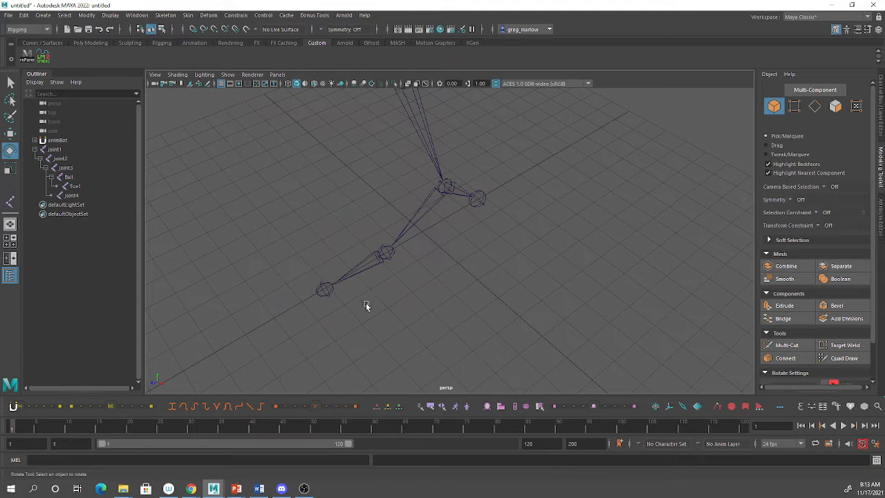
# Duplicate the Ball joint with its toe, move the copy sideways along X and rotate it outward.
pyautogui.keyDown('alt'); pyautogui.moveTo(366, 304); pyautogui.dragTo(406, 275); pyautogui.keyUp('alt')
pyautogui.click(407, 274)
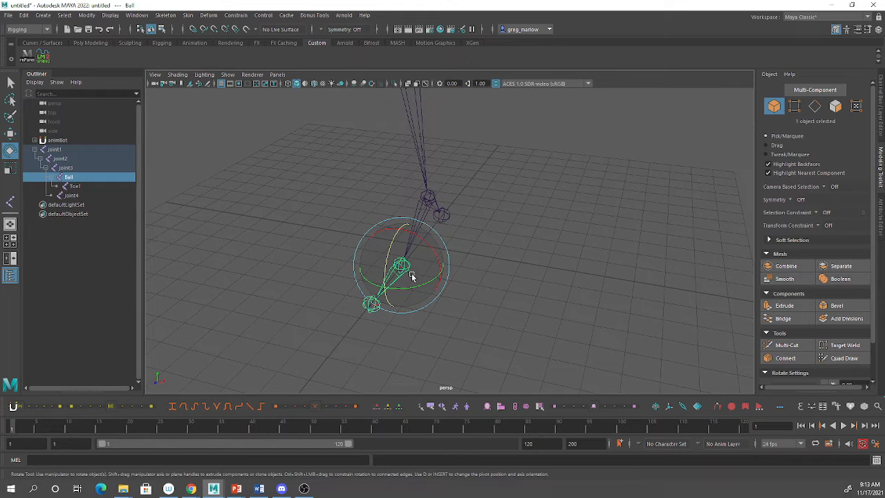
pyautogui.hotkey('ctrl', 'd')
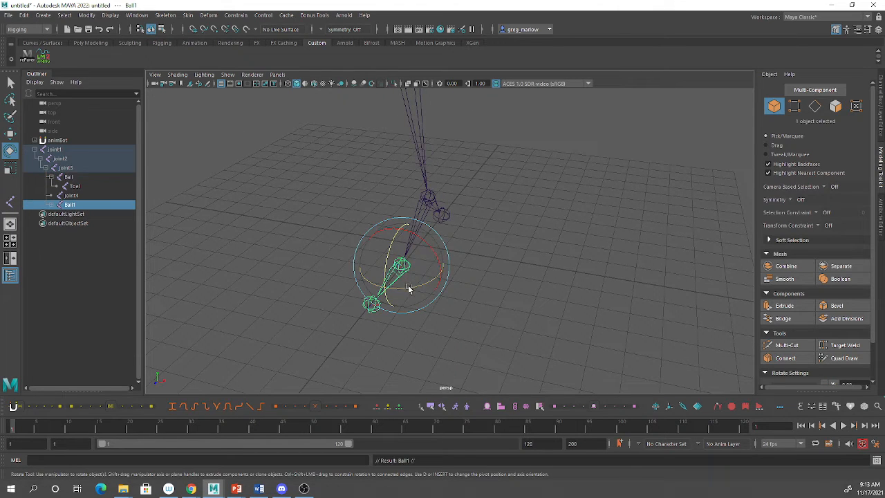
pyautogui.press('w')
pyautogui.moveTo(438, 280); pyautogui.dragTo(447, 247)
pyautogui.press('e')
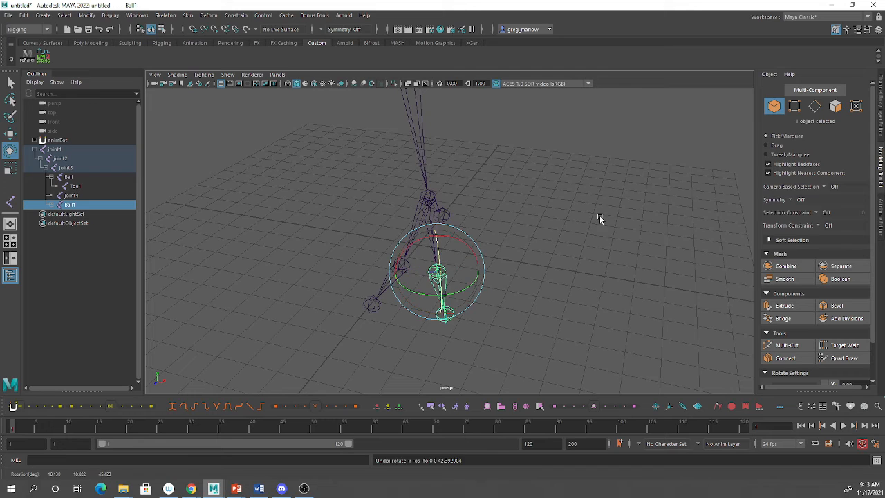
# Try rotating the original Ball joint, undo it, and delete the duplicated Ball1 branch.
pyautogui.click(599, 215)
pyautogui.click(401, 265)
pyautogui.moveTo(390, 247); pyautogui.dragTo(395, 230)
pyautogui.hotkey('ctrl', 'z')
pyautogui.hotkey('ctrl', 'z')
pyautogui.hotkey('ctrl', 'z')
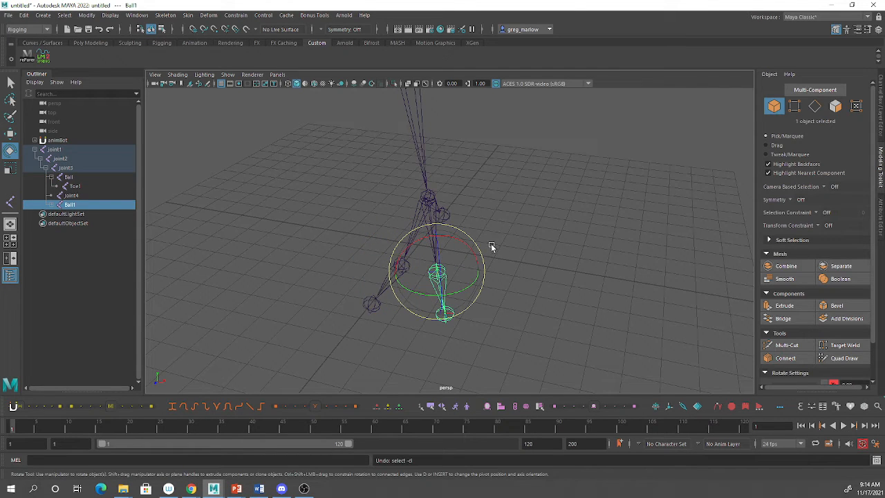
pyautogui.press('Delete')
# Duplicate Toe1 under the Ball joint and move the copy sideways along X.
pyautogui.click(370, 305)
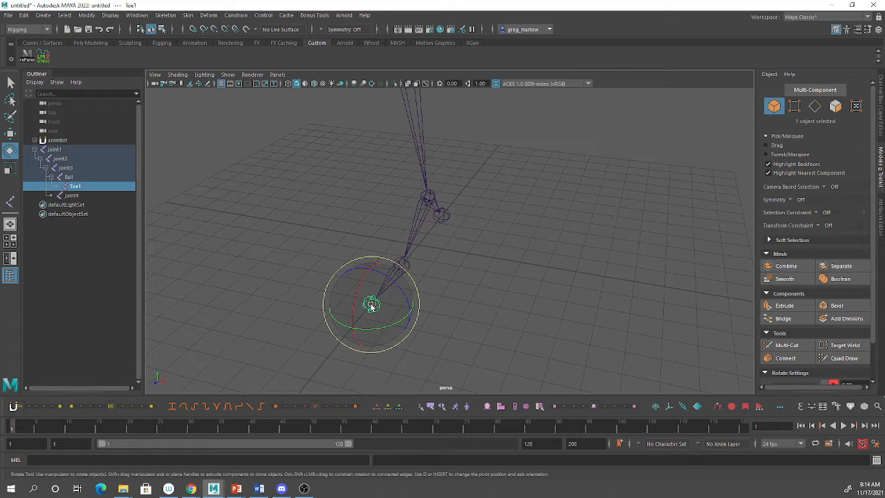
pyautogui.press('q')
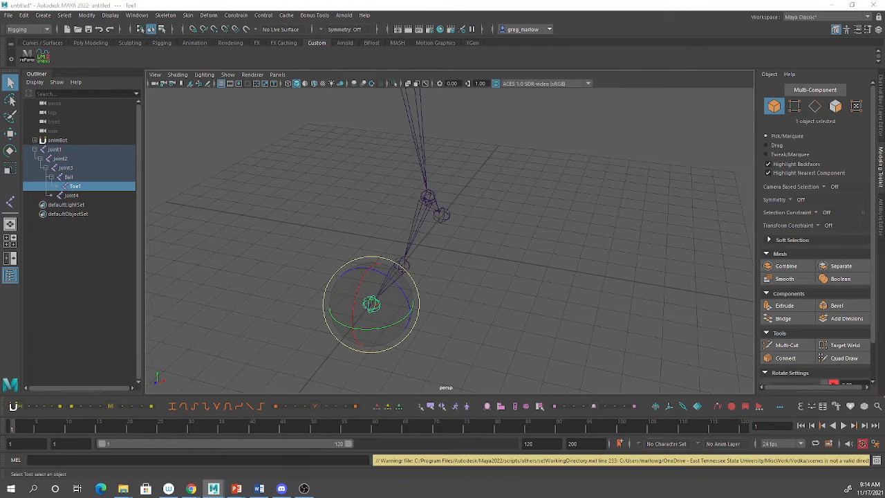
pyautogui.press('e')
pyautogui.hotkey('ctrl', 'd')
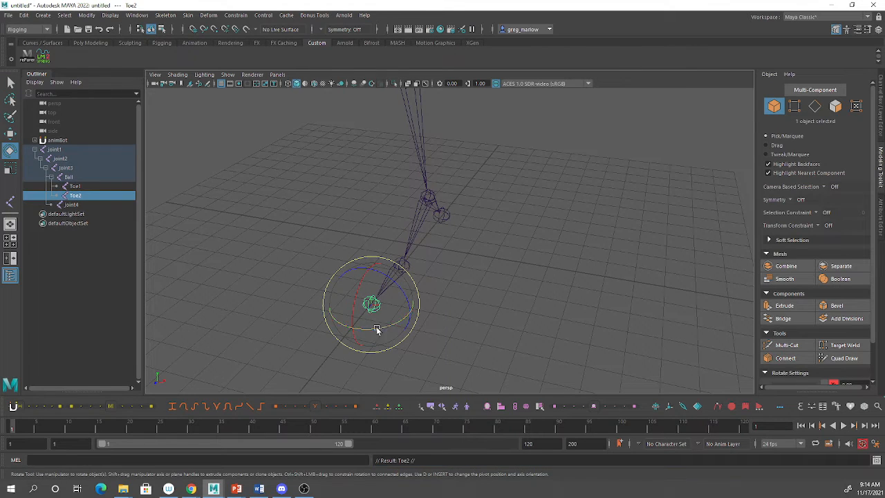
pyautogui.press('w')
pyautogui.moveTo(410, 316); pyautogui.dragTo(468, 307)
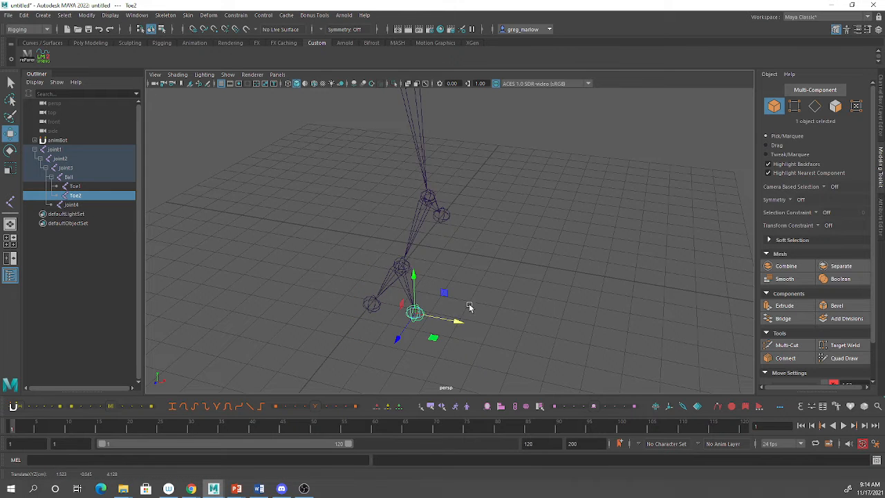
pyautogui.click(469, 306)
# Try rotating the Ball joint together with its two toe joints.
pyautogui.click(401, 266)
pyautogui.keyDown('alt'); pyautogui.moveTo(427, 284); pyautogui.dragTo(338, 274); pyautogui.keyUp('alt')
pyautogui.press('e')
pyautogui.moveTo(385, 201); pyautogui.dragTo(407, 195)
pyautogui.hotkey('ctrl', 'z')
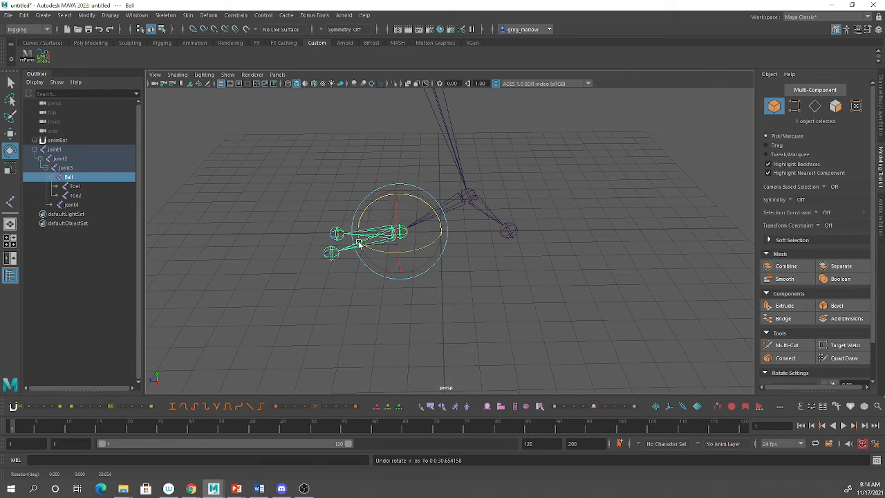
# Try repositioning the Toe2 joint relative to Toe1 with the Move tool.
pyautogui.keyDown('alt'); pyautogui.moveTo(360, 244); pyautogui.dragTo(421, 253); pyautogui.keyUp('alt')
pyautogui.keyDown('alt'); pyautogui.moveTo(421, 253); pyautogui.dragTo(578, 298, button='right'); pyautogui.keyUp('alt')
pyautogui.keyDown('alt'); pyautogui.moveTo(578, 298); pyautogui.dragTo(282, 294); pyautogui.keyUp('alt')
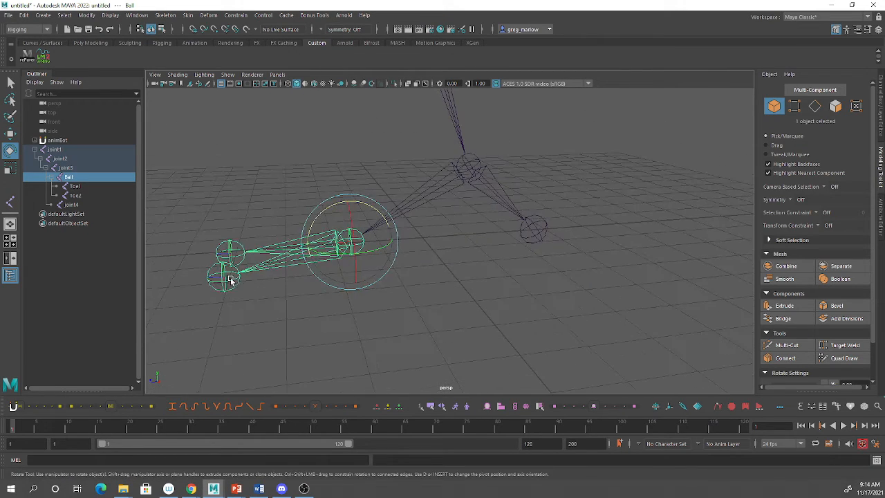
pyautogui.click(231, 283)
pyautogui.moveTo(230, 304)
pyautogui.keyDown('alt'); pyautogui.mouseDown()
pyautogui.moveTo(222, 263)
pyautogui.moveTo(233, 272)
pyautogui.moveTo(225, 269)
pyautogui.moveTo(270, 199)
pyautogui.moveTo(233, 276)
pyautogui.moveTo(272, 195)
pyautogui.moveTo(231, 263)
pyautogui.moveTo(302, 289)
pyautogui.moveTo(284, 304)
pyautogui.moveTo(245, 311)
pyautogui.mouseUp(); pyautogui.keyUp('alt')
pyautogui.click(224, 271)
pyautogui.press('w')
pyautogui.moveTo(195, 285); pyautogui.dragTo(239, 281)
pyautogui.keyDown('alt'); pyautogui.moveTo(242, 307); pyautogui.dragTo(409, 276); pyautogui.keyUp('alt')
pyautogui.click(409, 276)
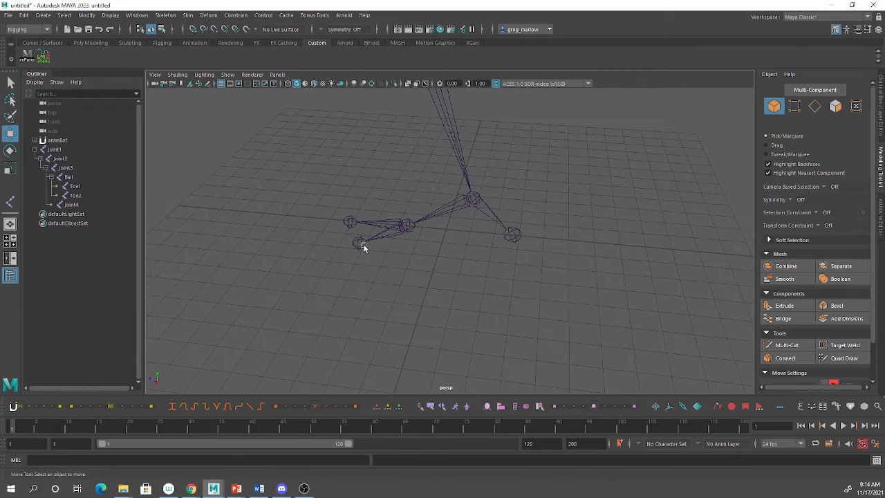
# Delete both toe joints, Toe2 and Toe1, so the foot branch ends at the Ball joint.
pyautogui.click(361, 244)
pyautogui.press('Delete')
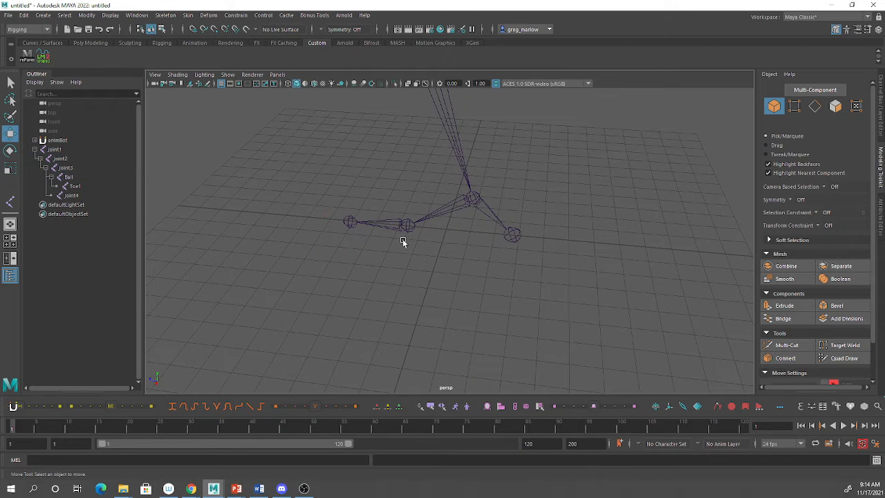
pyautogui.click(351, 225)
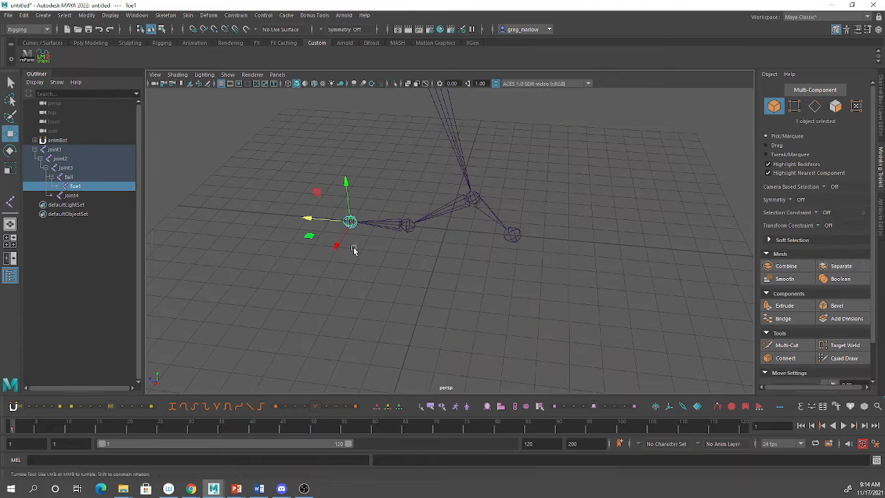
pyautogui.keyDown('alt'); pyautogui.moveTo(354, 248); pyautogui.dragTo(365, 238); pyautogui.keyUp('alt')
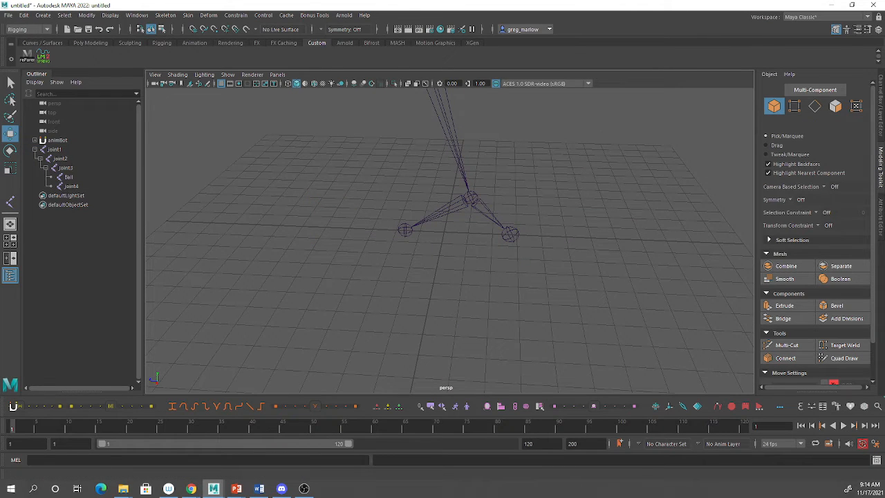
# Extend the chain from the Ball joint with the Joint tool, placing a toe base joint close to it and a toe tip farther forward in side view.
pyautogui.click(167, 15)
pyautogui.click(177, 35)
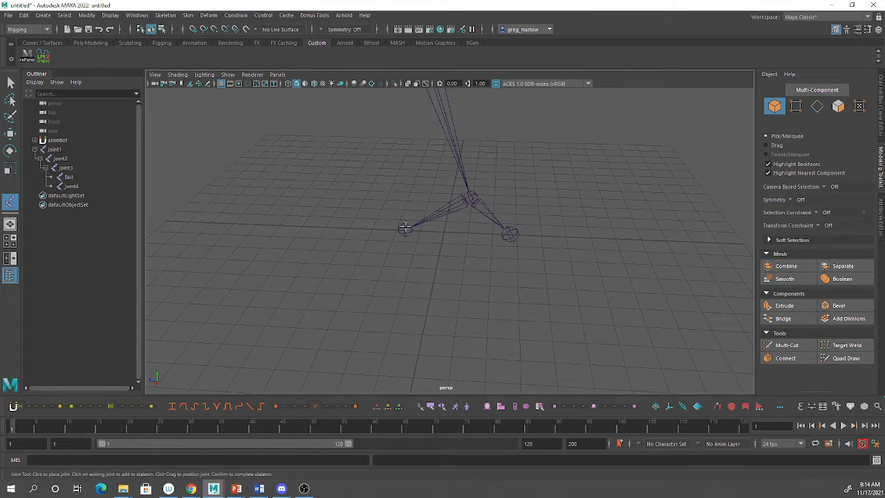
pyautogui.click(405, 229)
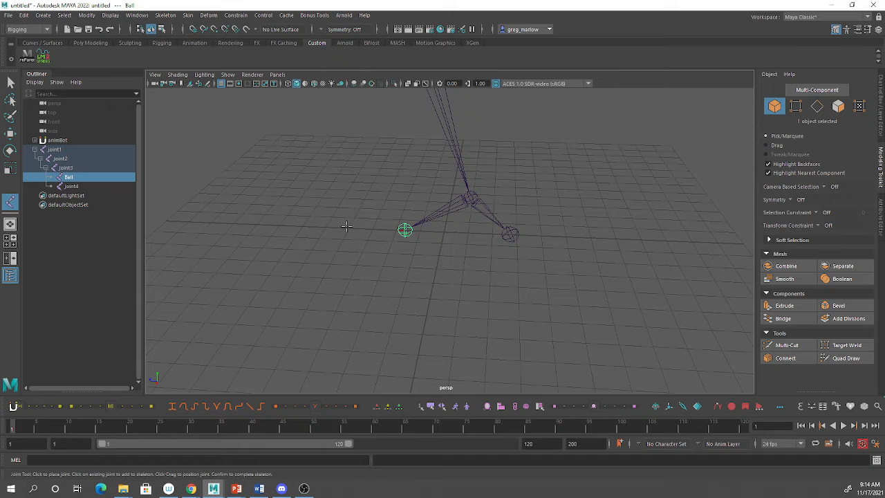
pyautogui.moveTo(390, 229); pyautogui.dragTo(413, 263)
pyautogui.press('capslock')
pyautogui.press('capslock')
pyautogui.hotkey('ctrl', 'z')
pyautogui.press('space')
pyautogui.keyDown('alt'); pyautogui.moveTo(415, 282); pyautogui.dragTo(432, 270, button='middle'); pyautogui.keyUp('alt')
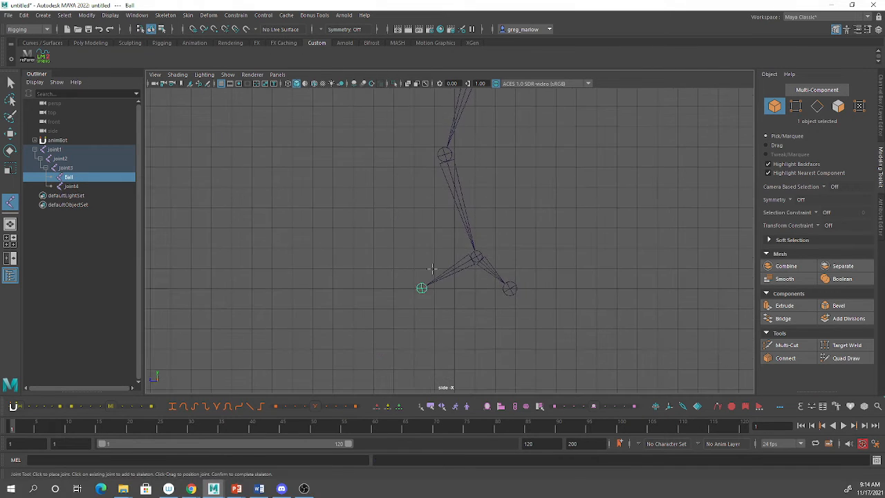
pyautogui.moveTo(405, 288); pyautogui.dragTo(360, 288)
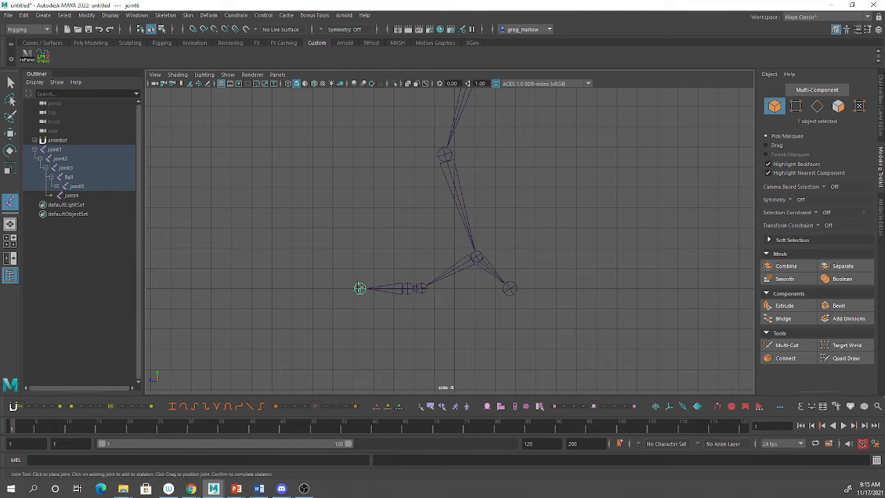
pyautogui.press('w')
# Duplicate the toe chain joint5 under the Ball joint, move the copy sideways along X and rotate it outward.
pyautogui.click(422, 291)
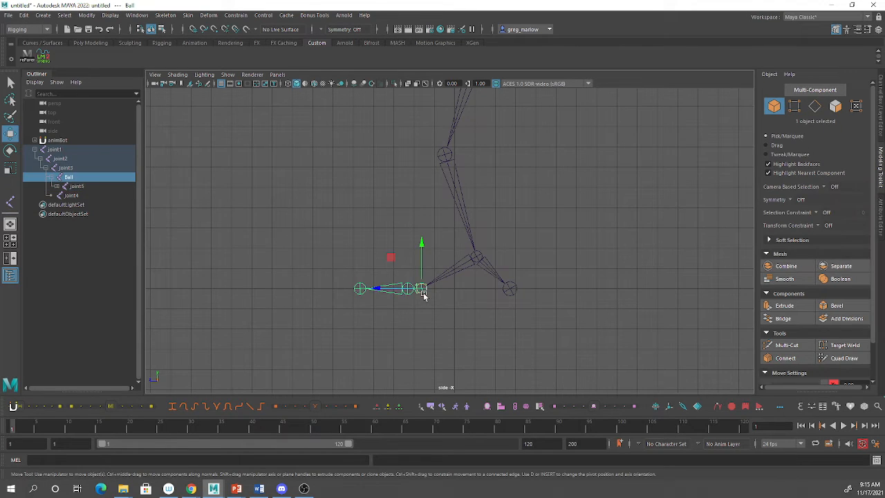
pyautogui.keyDown('alt'); pyautogui.moveTo(392, 312); pyautogui.dragTo(448, 312); pyautogui.keyUp('alt')
pyautogui.press('space')
pyautogui.click(403, 302)
pyautogui.click(399, 292)
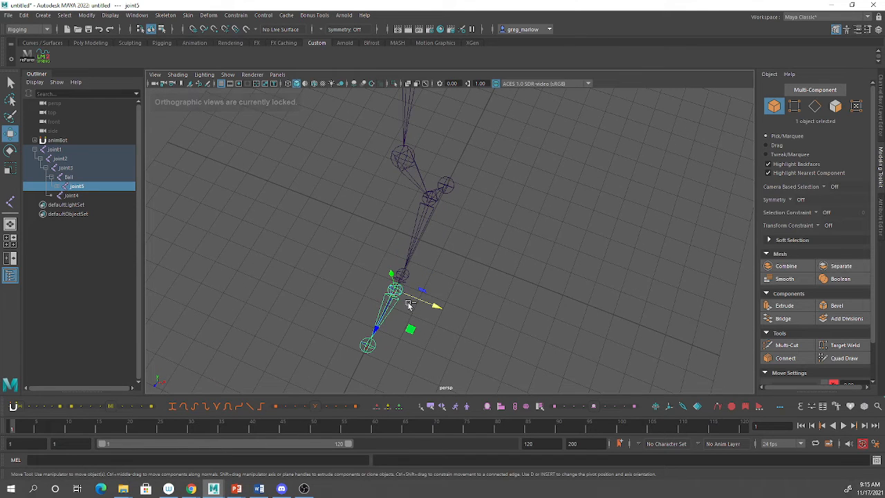
pyautogui.hotkey('ctrl', 'd')
pyautogui.moveTo(424, 306)
pyautogui.mouseDown()
pyautogui.moveTo(468, 312)
pyautogui.moveTo(450, 331)
pyautogui.moveTo(412, 302)
pyautogui.mouseUp()
pyautogui.press('e')
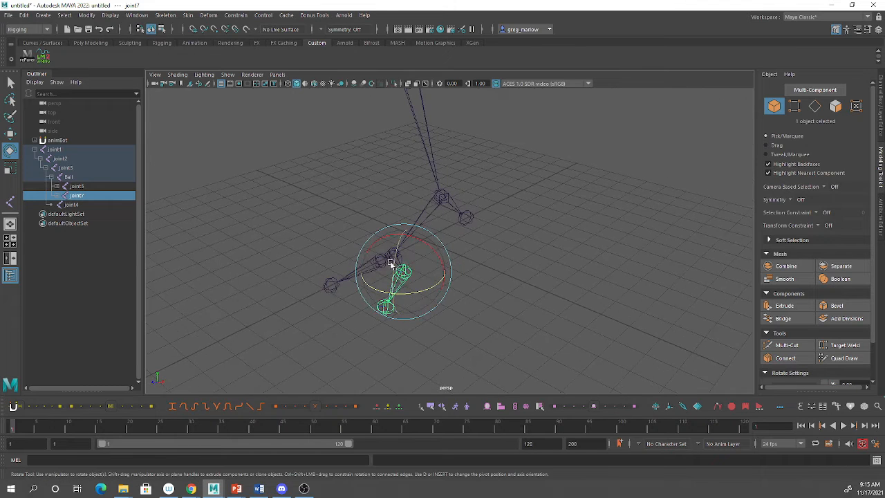
# Try rotating the two toe chains, joint7 and joint5, independently of each other.
pyautogui.moveTo(392, 264); pyautogui.dragTo(491, 257)
pyautogui.click(490, 256)
pyautogui.click(374, 258)
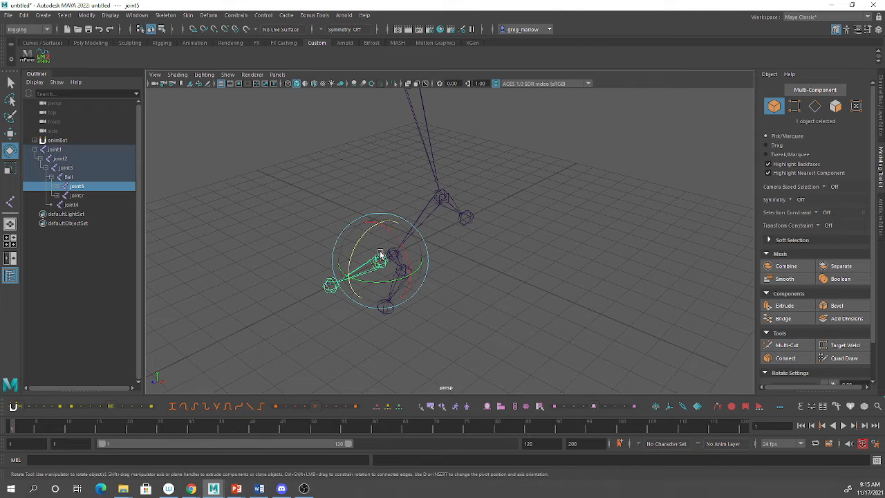
pyautogui.moveTo(365, 246); pyautogui.dragTo(510, 272)
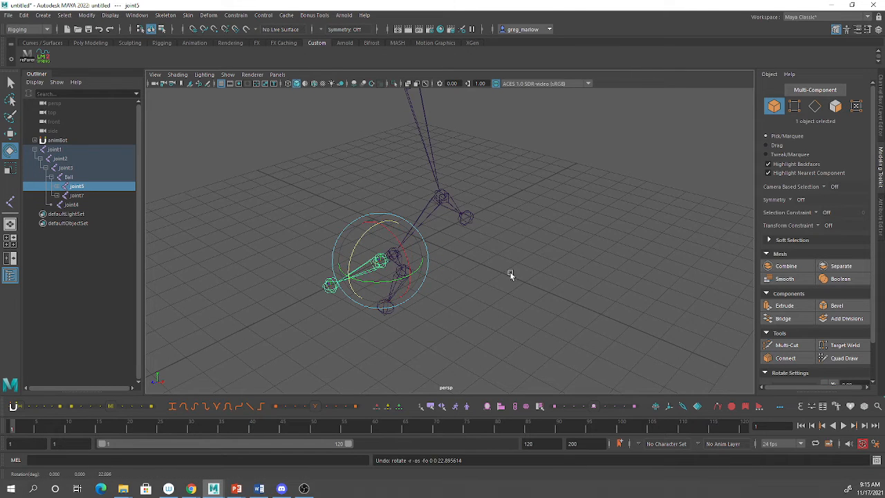
pyautogui.click(511, 273)
# Try rotating the Ball joint together with both toe chains, and undo the rotation.
pyautogui.click(392, 250)
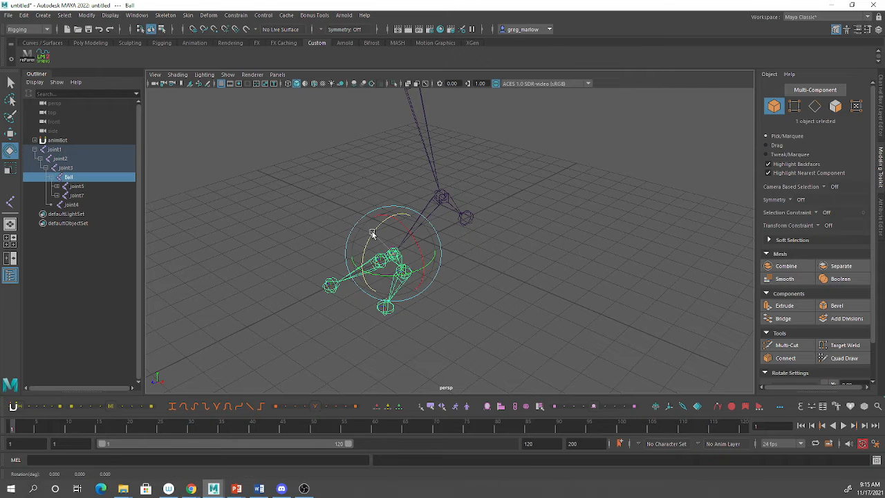
pyautogui.moveTo(369, 233); pyautogui.dragTo(385, 197)
pyautogui.hotkey('ctrl', 'z')
# Move the toe chain joint5 forward along Z, away from the Ball joint.
pyautogui.keyDown('alt'); pyautogui.moveTo(515, 251); pyautogui.dragTo(449, 269); pyautogui.keyUp('alt')
pyautogui.click(428, 262)
pyautogui.click(398, 226)
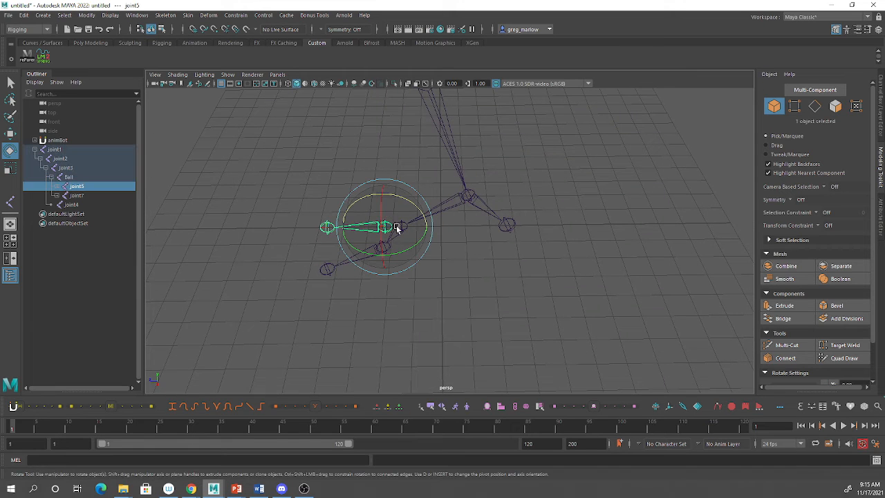
pyautogui.press('w')
pyautogui.moveTo(372, 227); pyautogui.dragTo(414, 248)
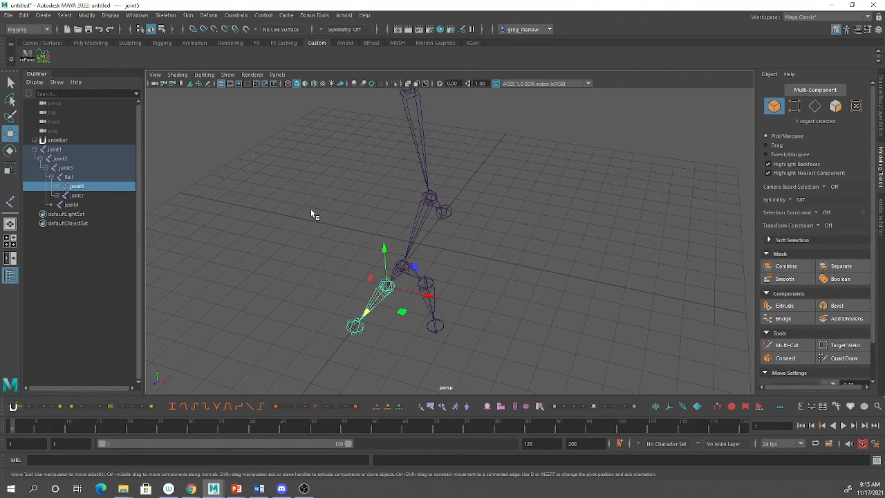
pyautogui.keyDown('alt'); pyautogui.moveTo(512, 279); pyautogui.dragTo(518, 243); pyautogui.keyUp('alt')
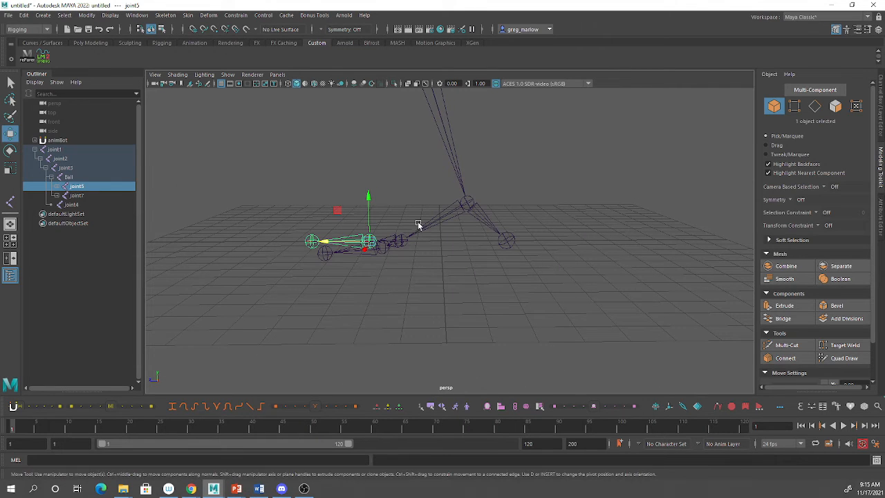
# Duplicate the heel joint joint4 and move the copy forward along Z and up along Y, between the heel and joint3.
pyautogui.click(509, 242)
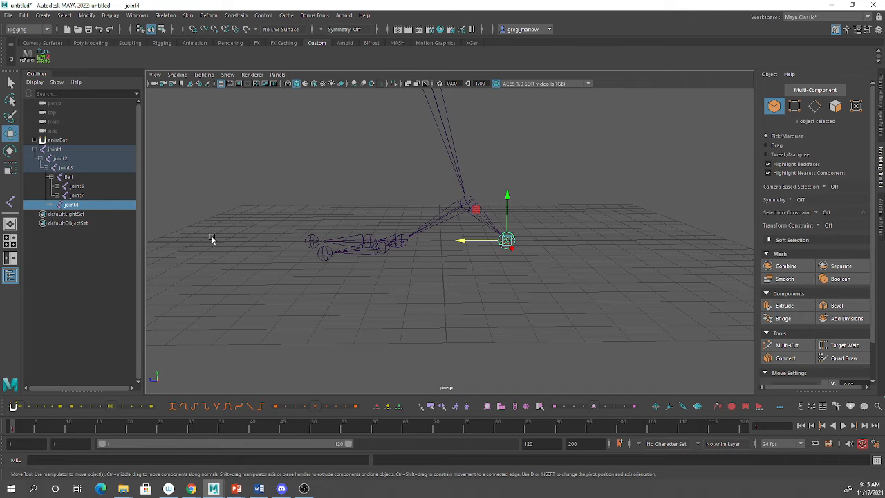
pyautogui.keyDown('alt'); pyautogui.moveTo(504, 258); pyautogui.dragTo(502, 251); pyautogui.keyUp('alt')
pyautogui.keyDown('alt'); pyautogui.moveTo(502, 251); pyautogui.dragTo(665, 282, button='right'); pyautogui.keyUp('alt')
pyautogui.keyDown('alt'); pyautogui.moveTo(587, 273); pyautogui.dragTo(566, 279, button='middle'); pyautogui.keyUp('alt')
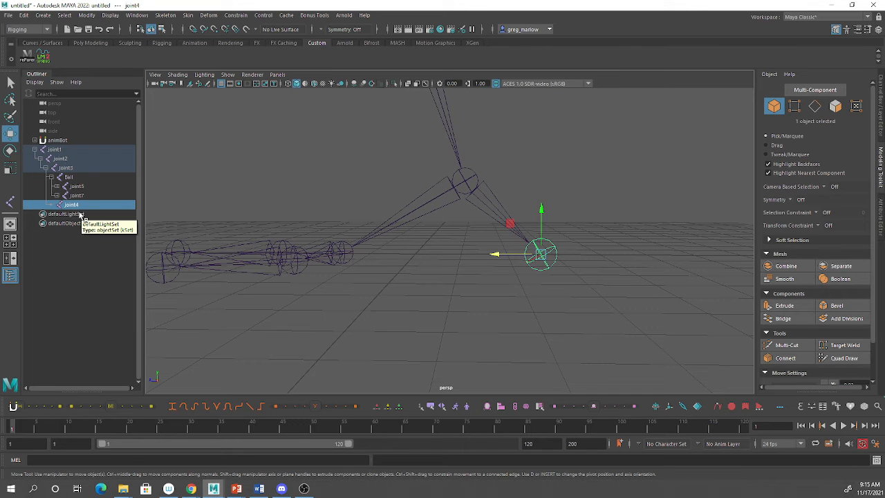
pyautogui.hotkey('ctrl', 'd')
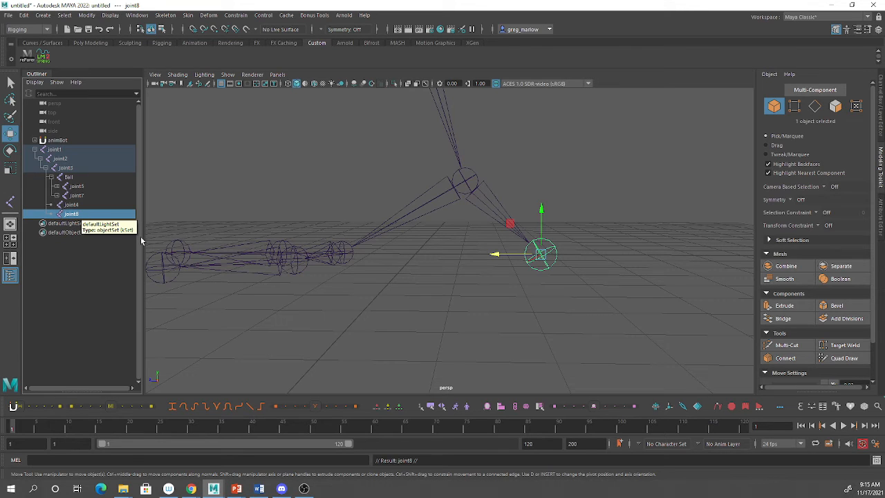
pyautogui.moveTo(515, 255); pyautogui.dragTo(493, 215)
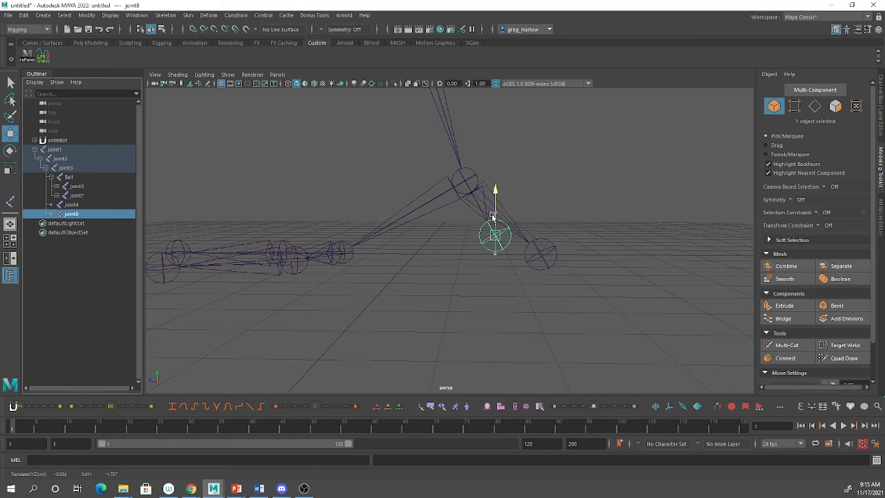
# Parent the heel joint joint4 under the duplicated joint8 and expand joint8 in the hierarchy.
pyautogui.click(74, 206)
pyautogui.click(74, 213)
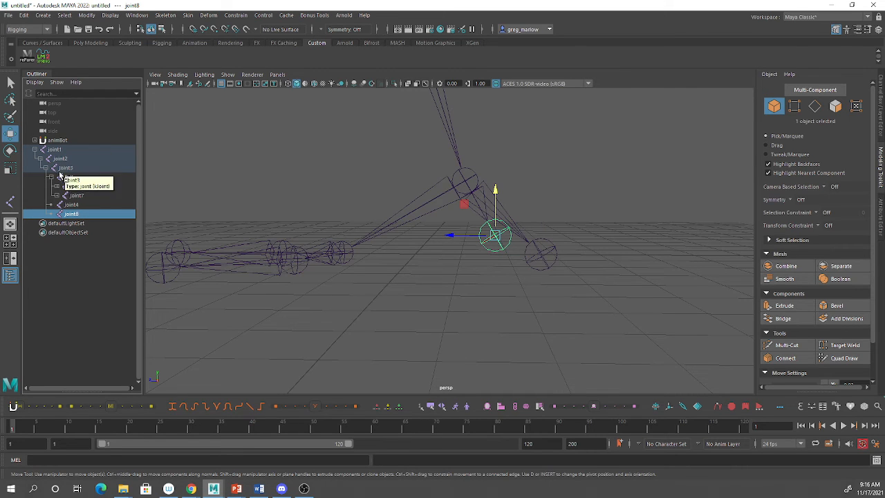
pyautogui.click(71, 207)
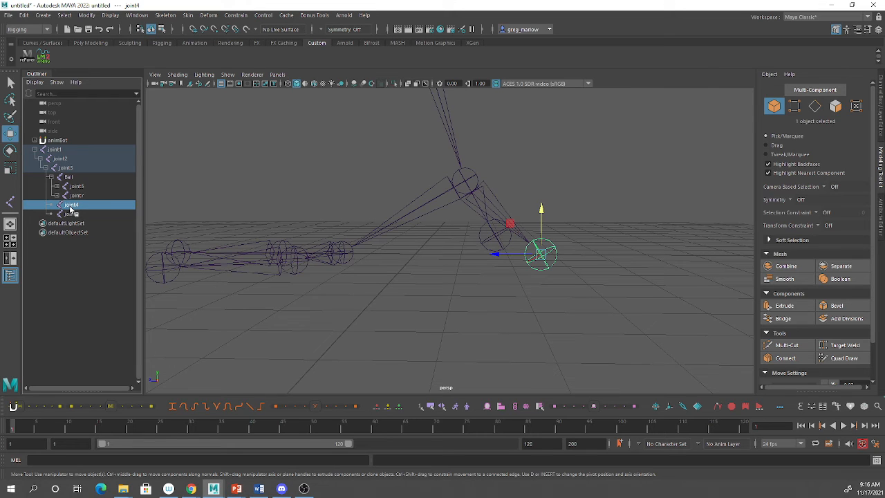
pyautogui.moveTo(71, 209); pyautogui.dragTo(76, 219)
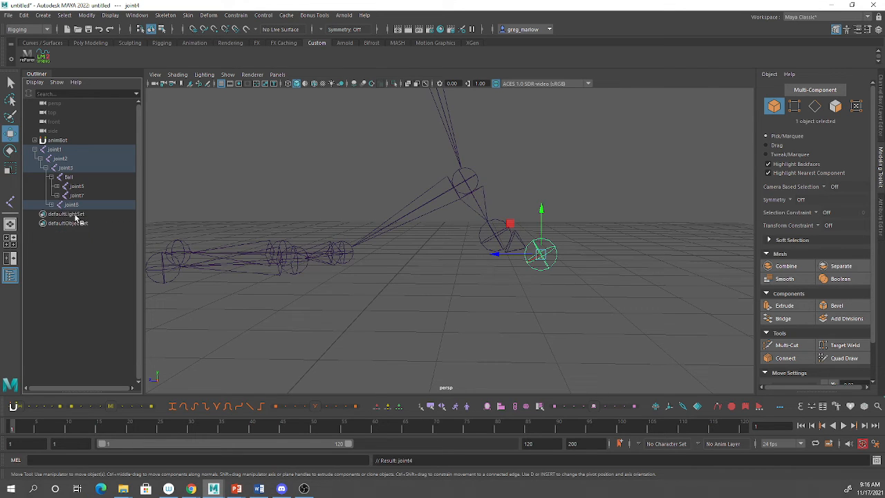
pyautogui.click(52, 204)
pyautogui.click(613, 223)
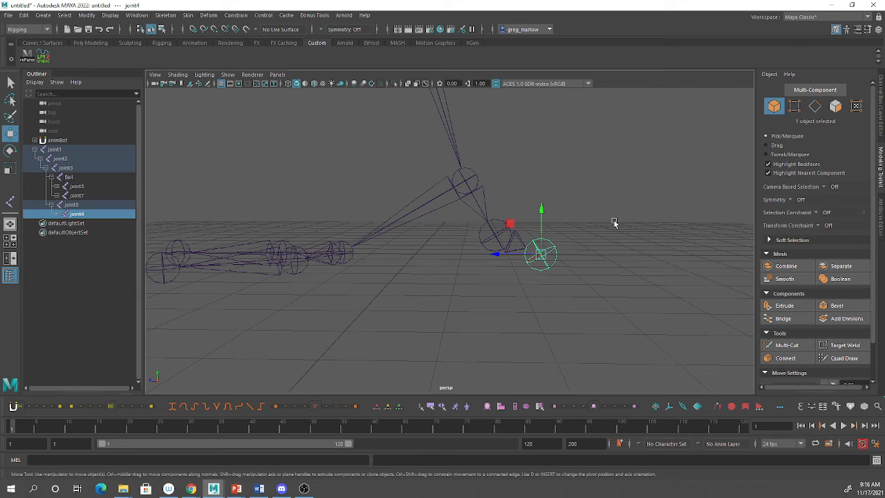
# Raise joint8 along Y toward the ankle, and lower its child joint4 to angle the heel chain downward.
pyautogui.click(499, 235)
pyautogui.keyDown('alt'); pyautogui.moveTo(513, 264); pyautogui.dragTo(325, 263); pyautogui.keyUp('alt')
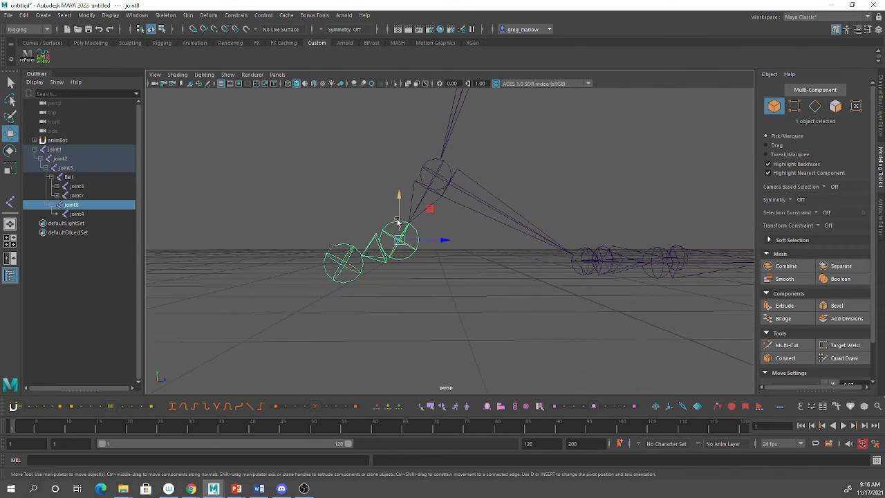
pyautogui.moveTo(399, 219); pyautogui.dragTo(399, 185)
pyautogui.click(344, 233)
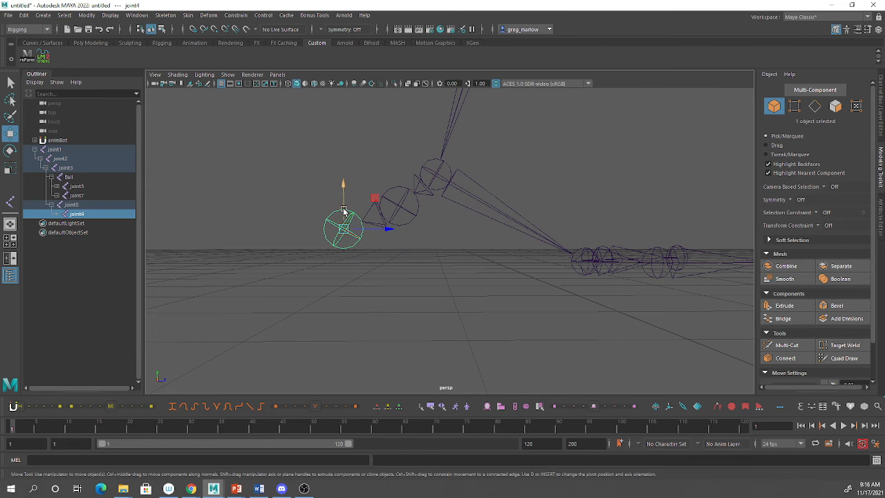
pyautogui.moveTo(345, 206); pyautogui.dragTo(498, 199)
pyautogui.click(498, 197)
pyautogui.keyDown('alt'); pyautogui.moveTo(150, 277); pyautogui.dragTo(436, 268); pyautogui.keyUp('alt')
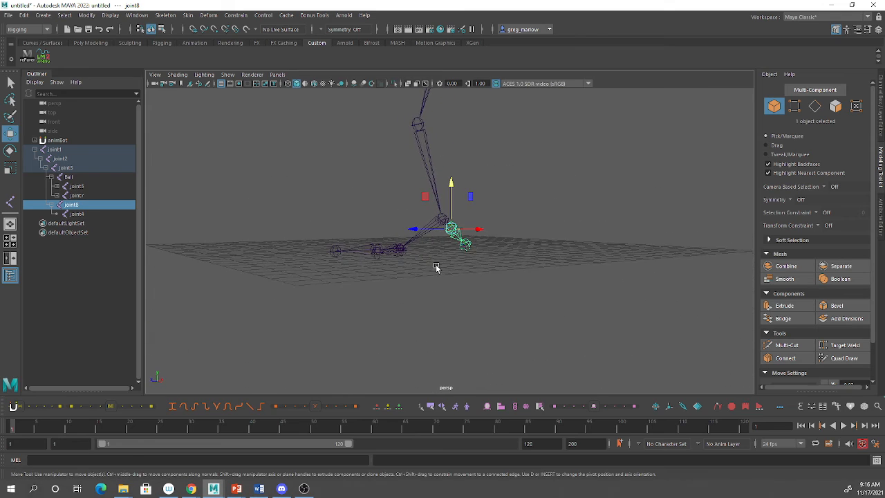
pyautogui.keyDown('alt'); pyautogui.moveTo(439, 266); pyautogui.dragTo(522, 308, button='right'); pyautogui.keyUp('alt')
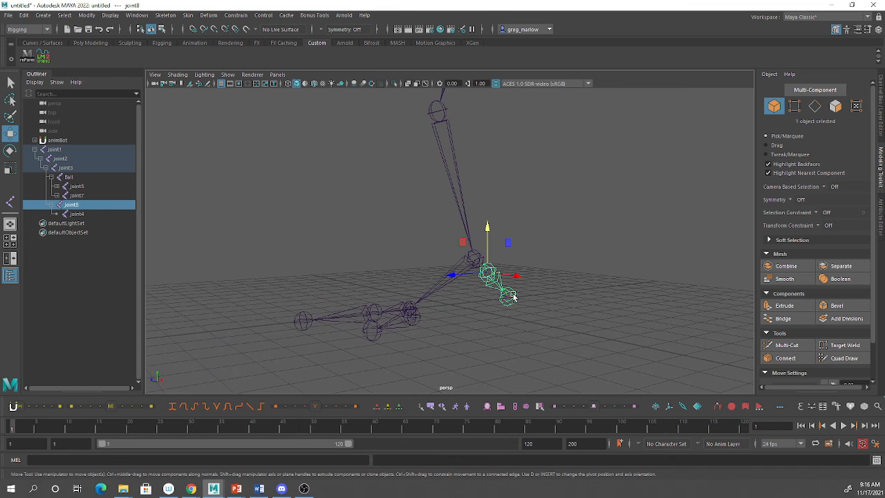
pyautogui.keyDown('alt'); pyautogui.moveTo(513, 297); pyautogui.dragTo(461, 292); pyautogui.keyUp('alt')
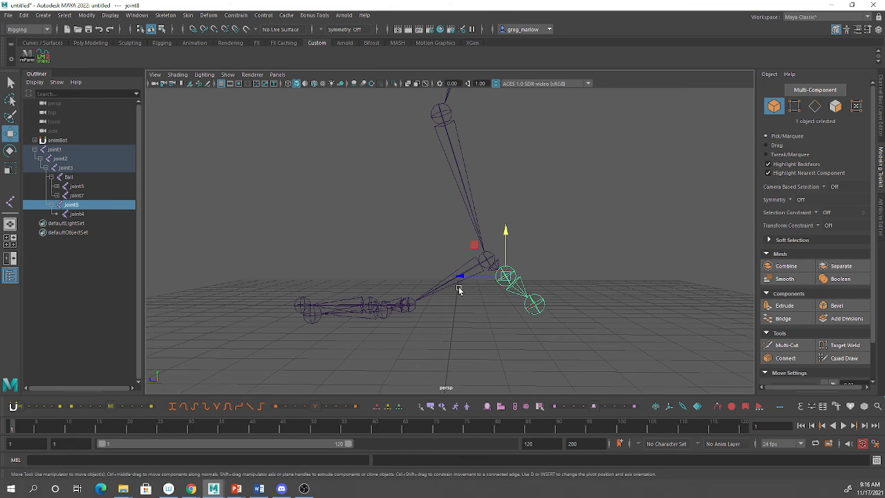